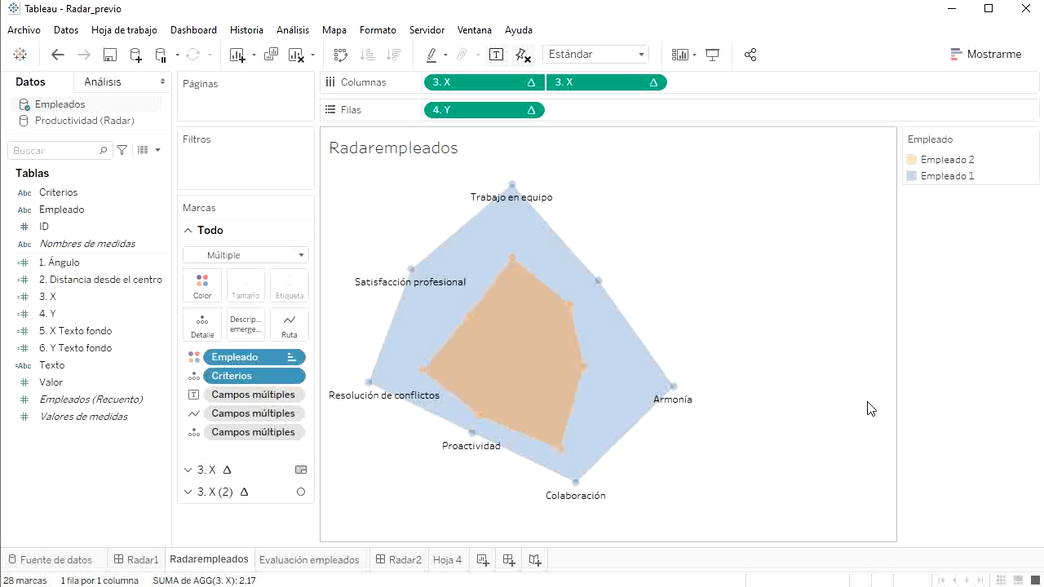
- Examine the finished radar charts on the Radarempleados and Evaluación empleados sheets, including the point details for each criterion
mouse_move(526, 266)
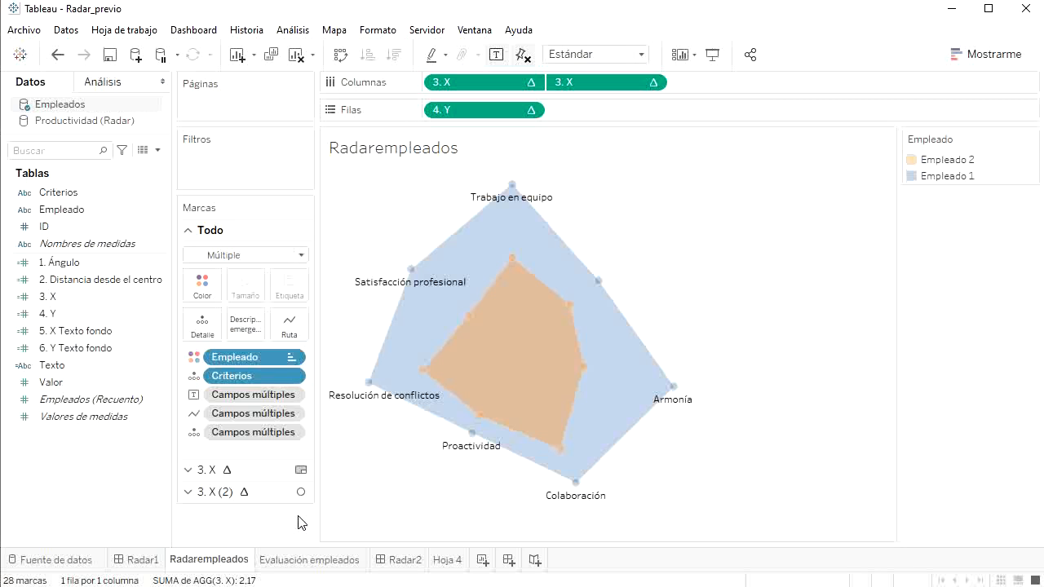
left_click(312, 560)
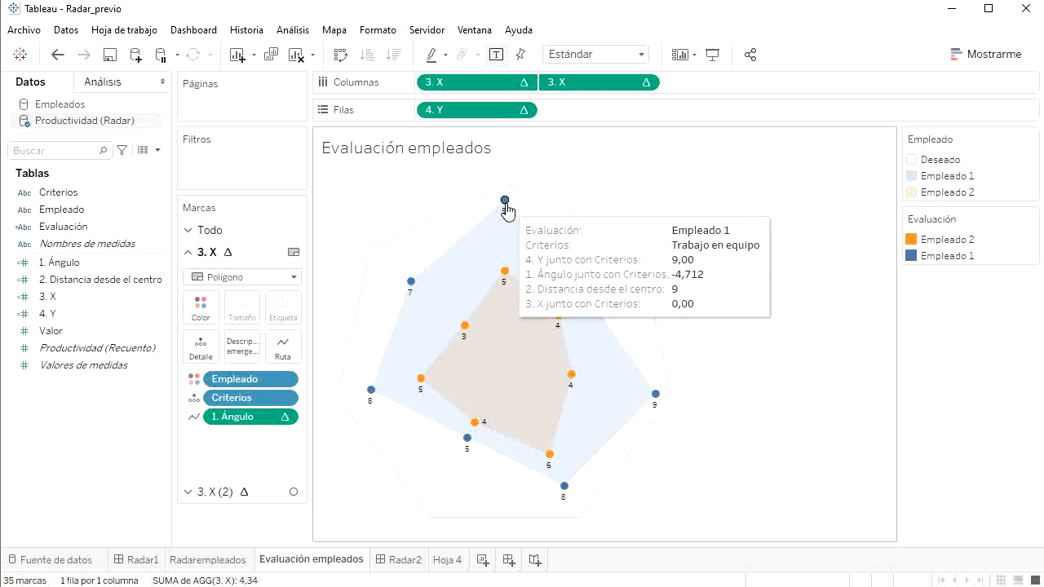
mouse_move(506, 190)
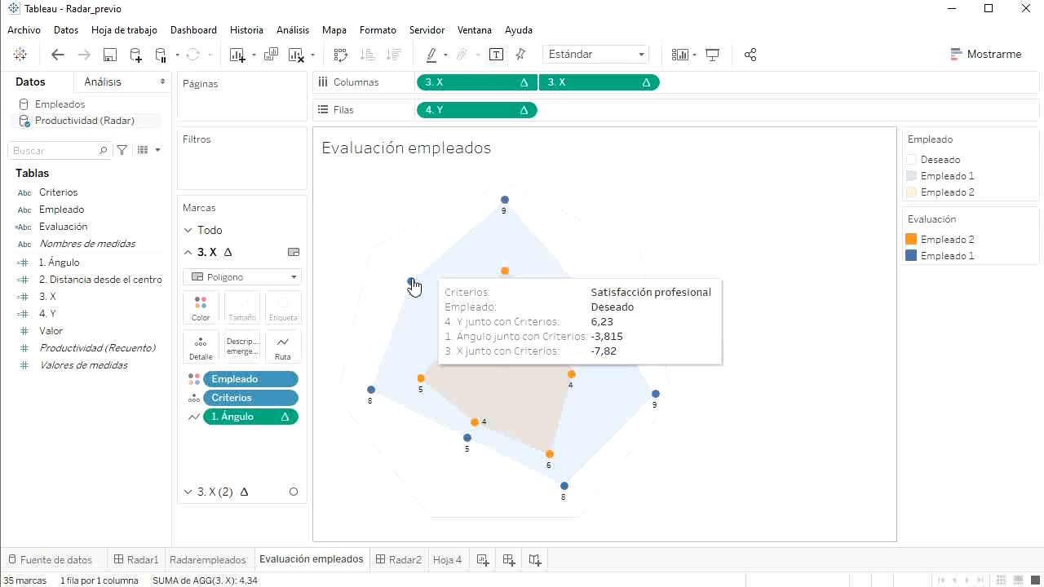
mouse_move(471, 456)
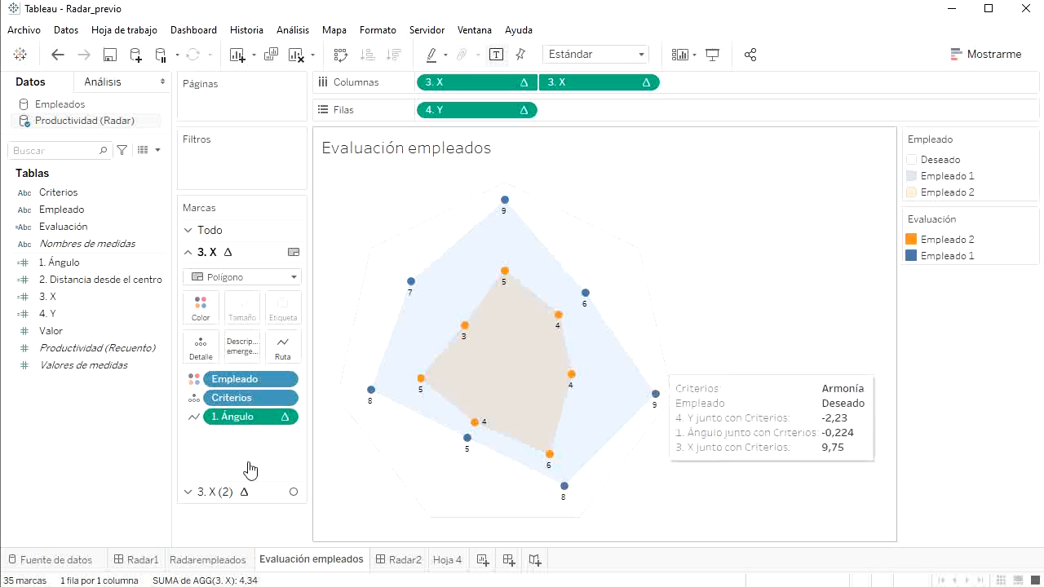
- Switch to the Radar workbook in Excel and examine the table on the Empleados sheet
left_click(116, 586)
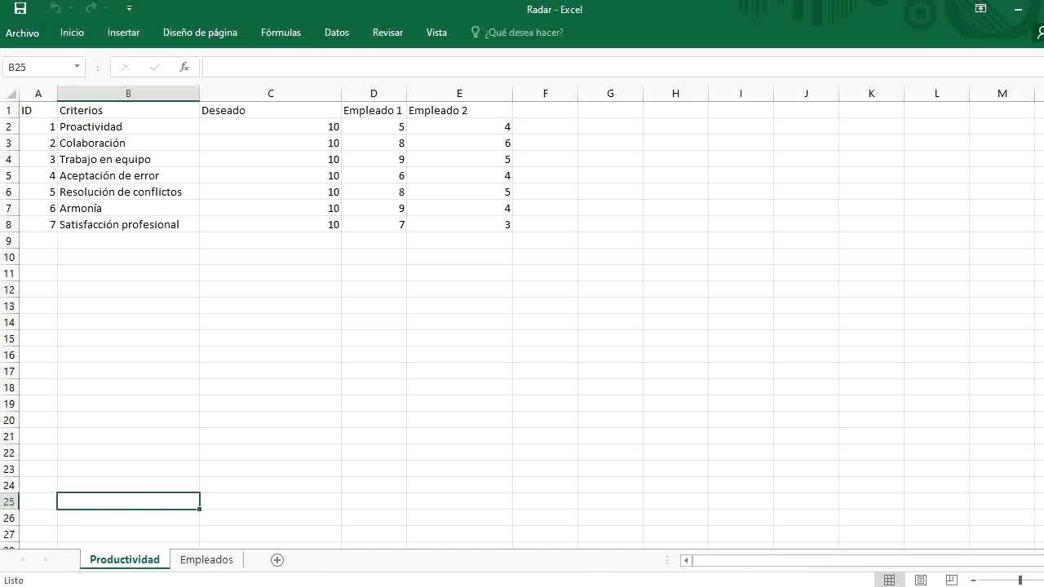
left_click(231, 385)
left_click(206, 561)
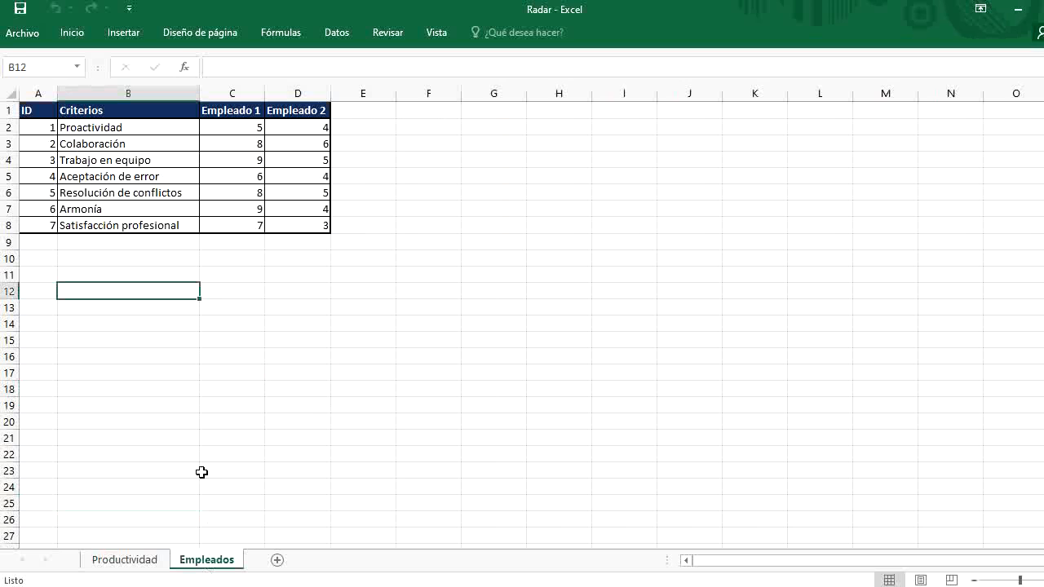
left_click_drag(42, 109, 298, 226)
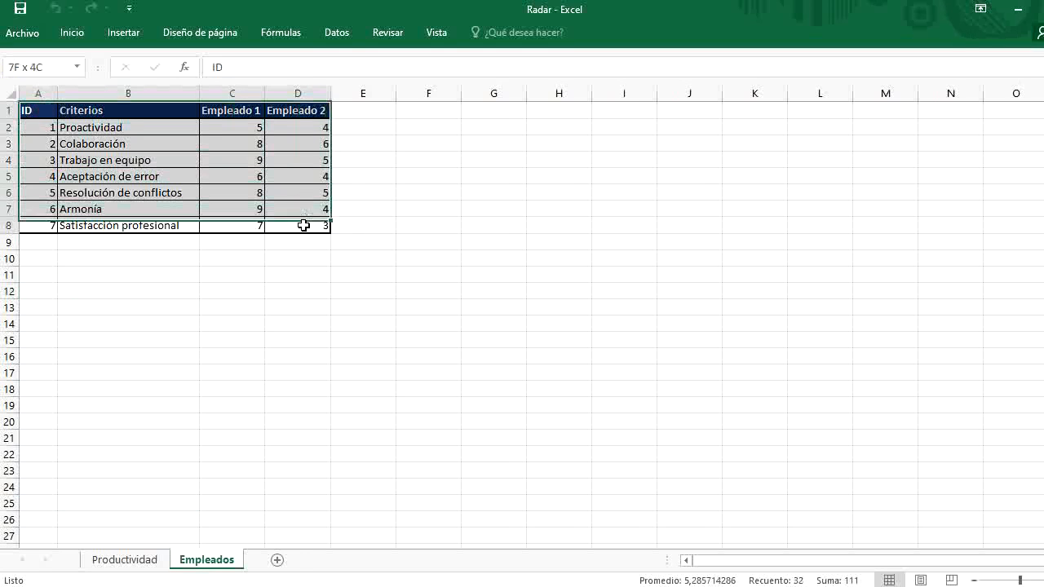
- Narrow the Deseado column on the Productividad sheet to fit its contents
left_click(121, 561)
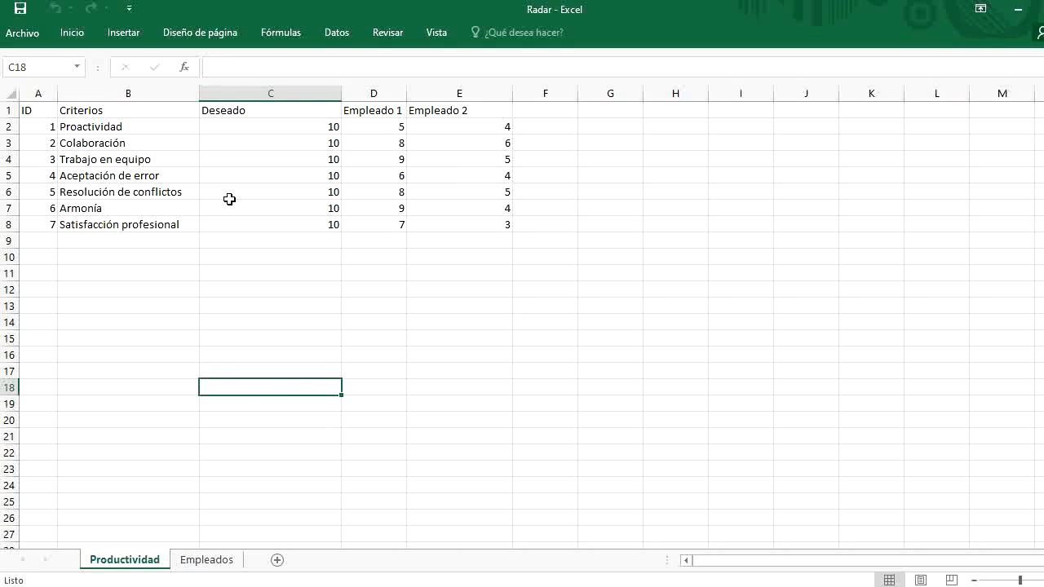
left_click(282, 92)
left_click_drag(341, 91, 251, 228)
- Review the Deseado, Empleado 1 and Empleado 2 columns within the Productividad table
left_click_drag(293, 113, 361, 220)
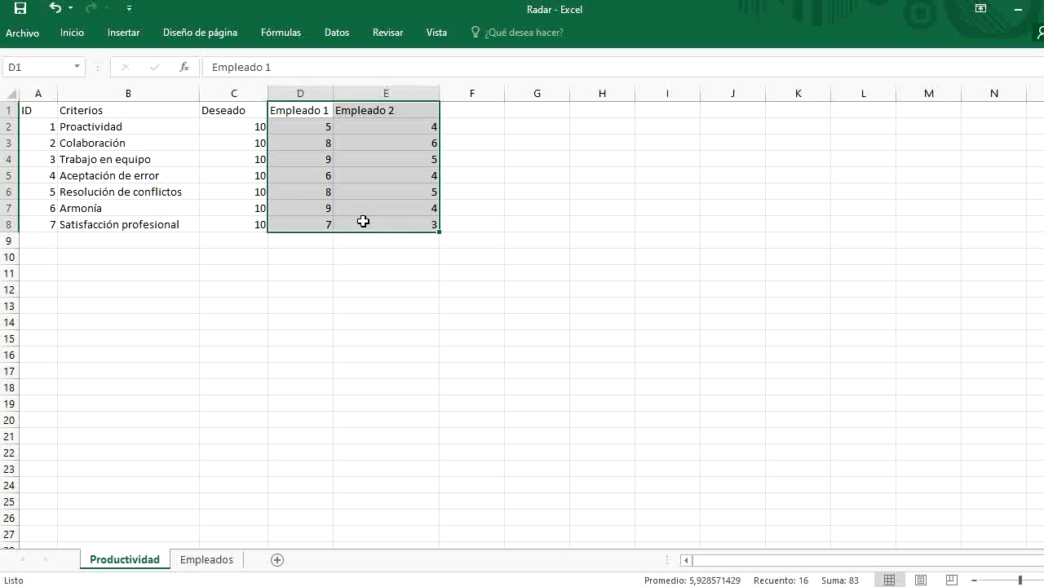
left_click_drag(233, 93, 232, 97)
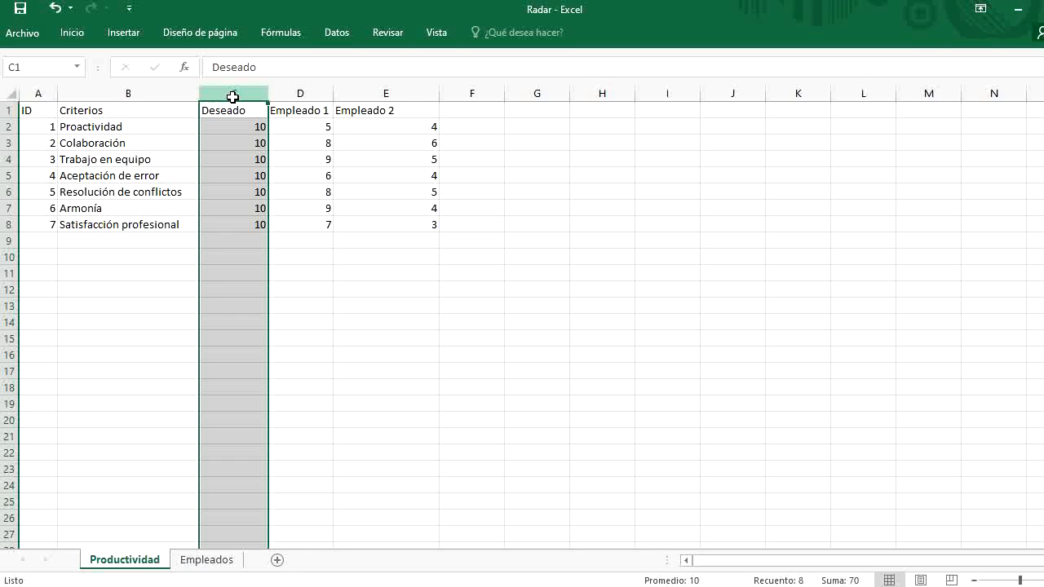
left_click(424, 256)
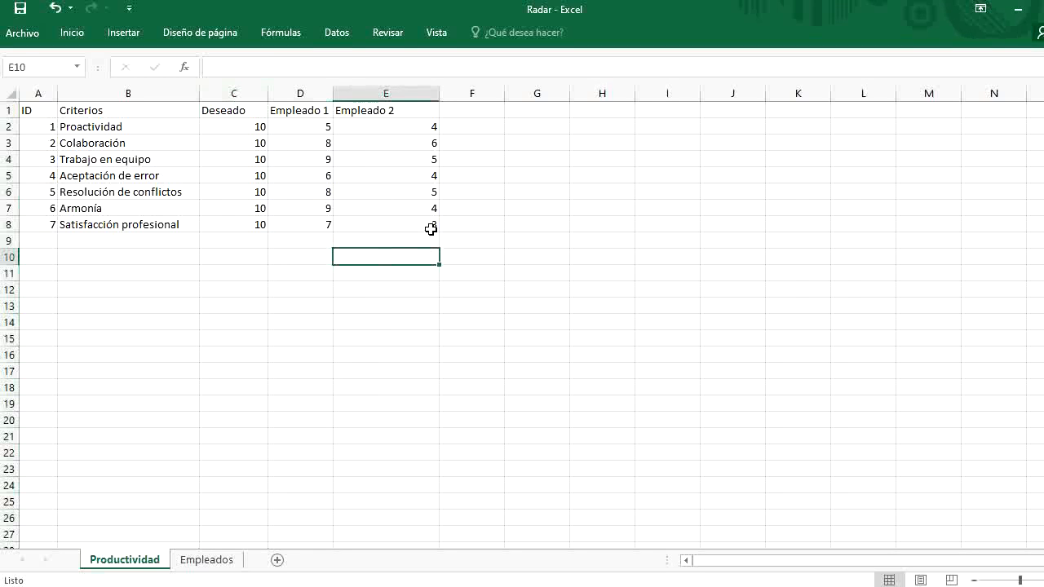
left_click_drag(430, 226, 31, 110)
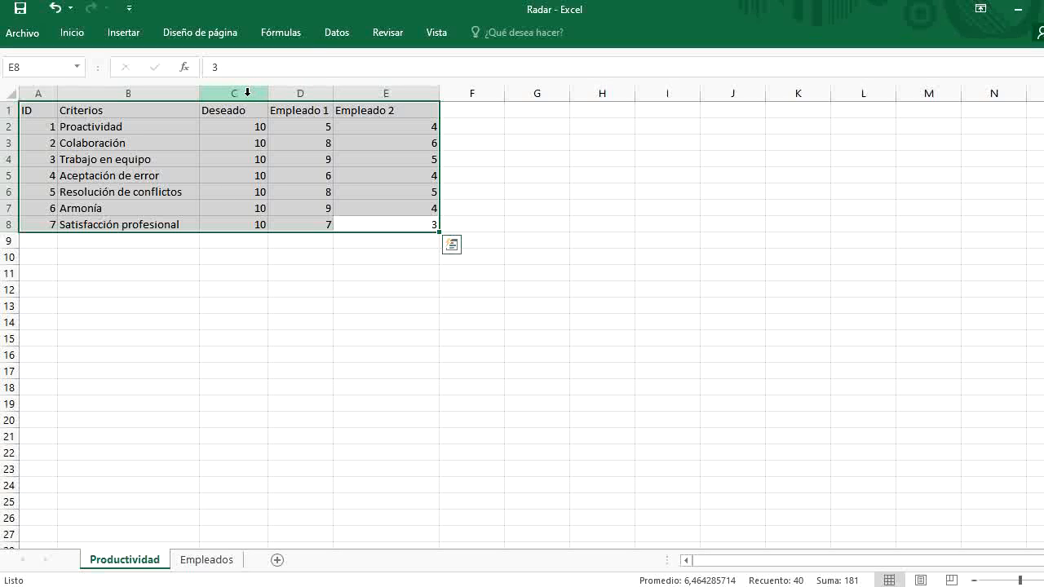
left_click_drag(248, 93, 365, 92)
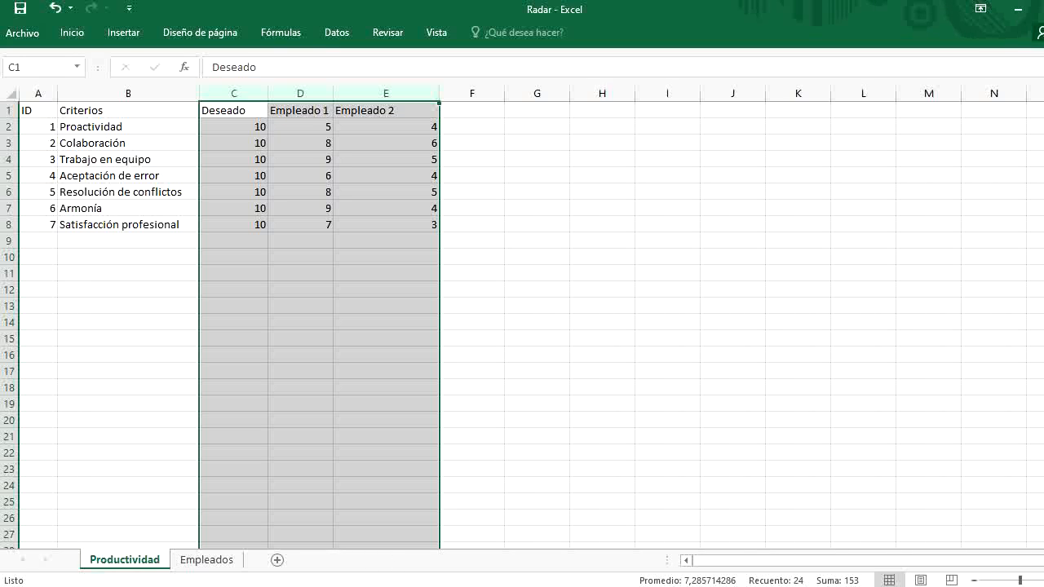
- Switch to the Radar data source in Tableau and add the Productividad sheet as its table
mouse_move(408, 566)
left_click(269, 550)
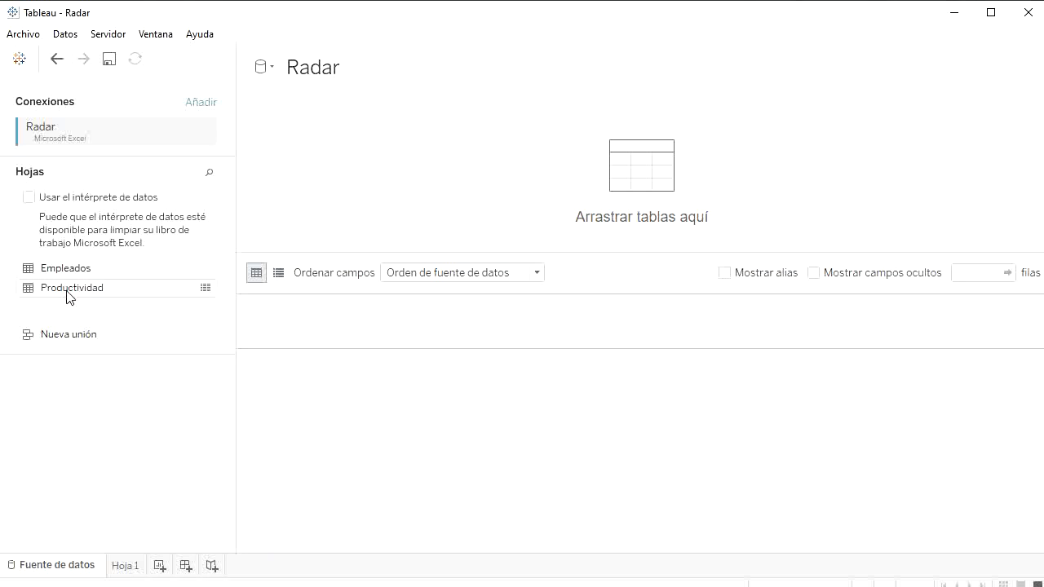
left_click_drag(67, 295, 392, 237)
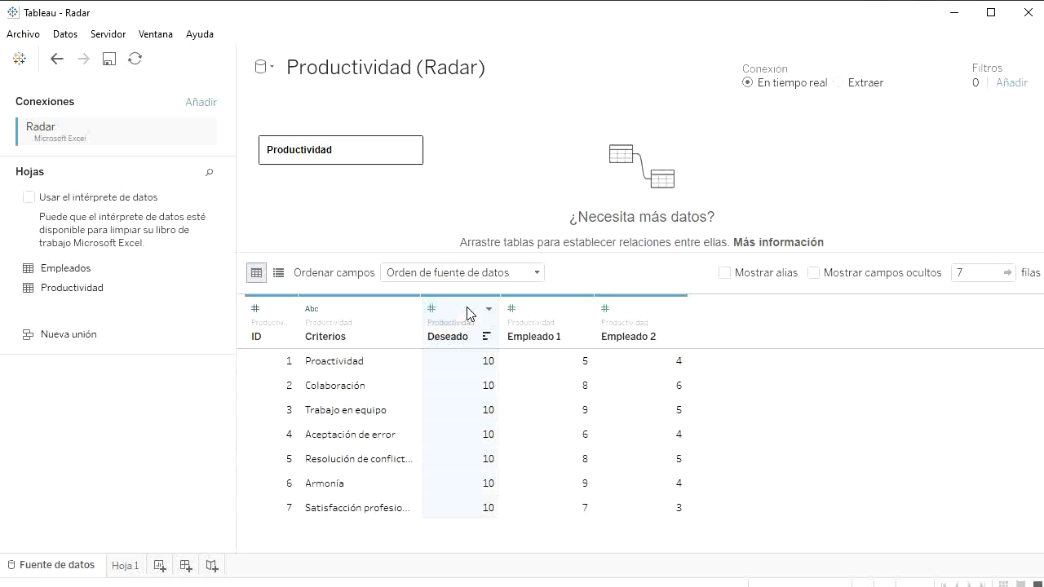
- Pivot the Deseado, Empleado 1 and Empleado 2 columns of the Productividad table into rows
left_click(538, 313, "ctrl")
left_click(637, 319, "ctrl")
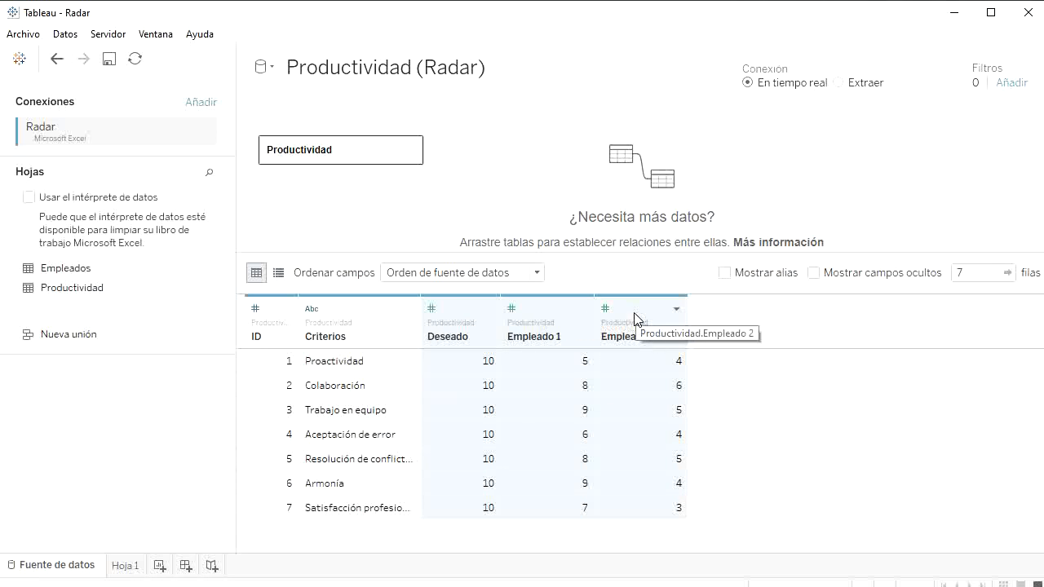
left_click(675, 309)
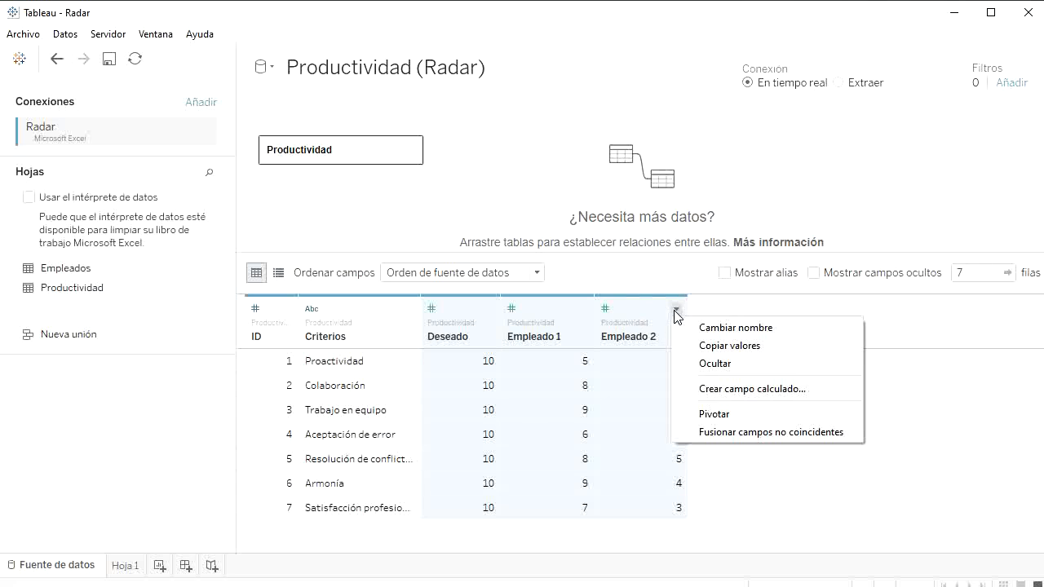
left_click(704, 415)
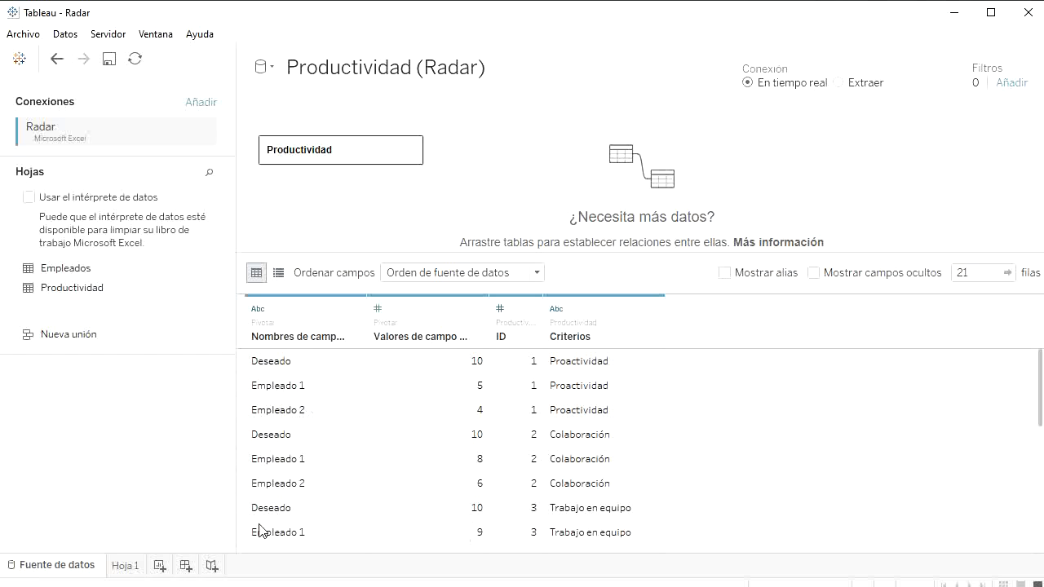
- Create a new worksheet and rename the pivoted field-names field of the Productividad source as Empleado
left_click(160, 566)
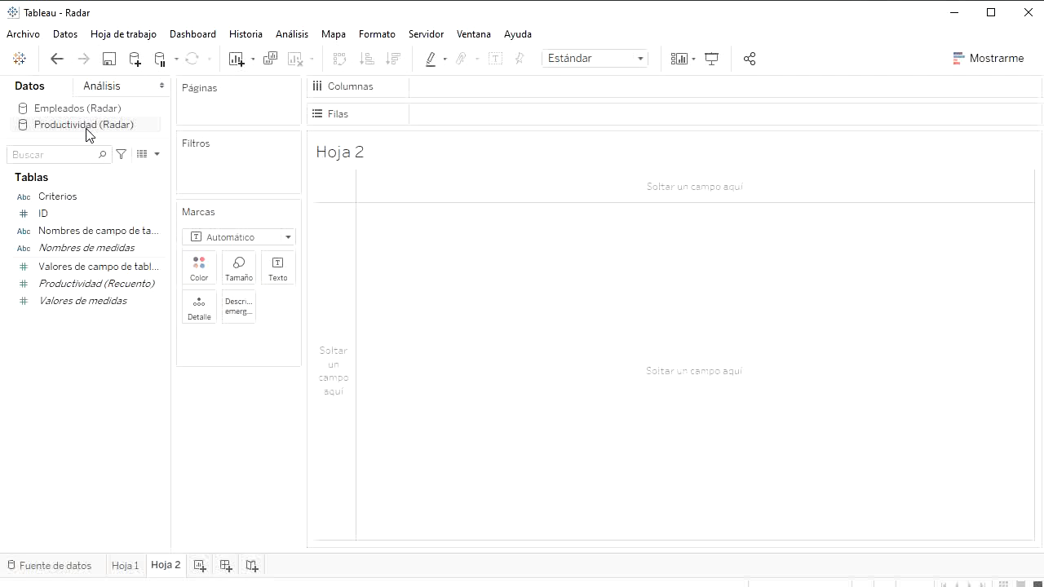
right_click(70, 238)
left_click(122, 312)
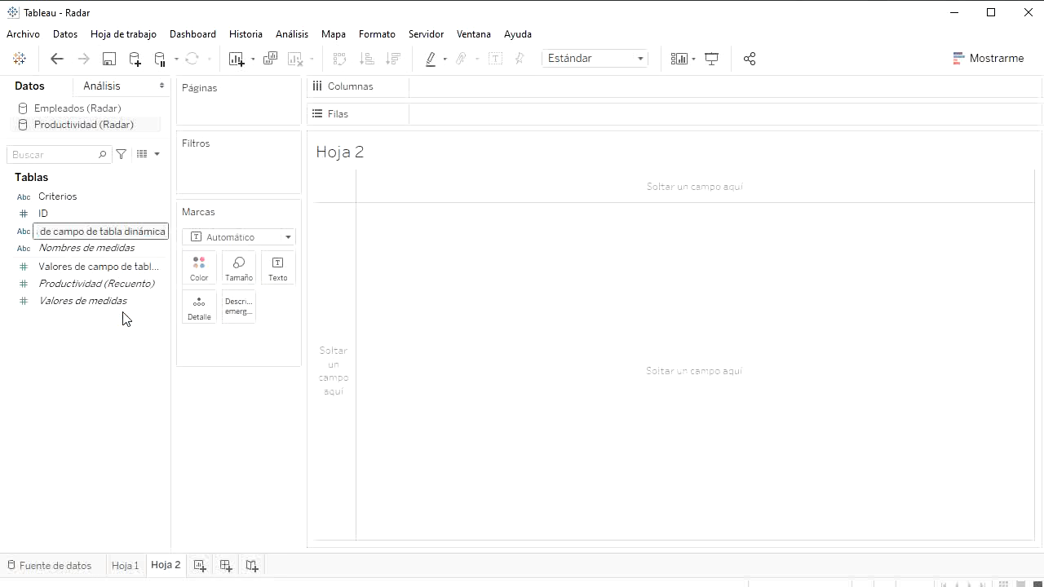
type("E")
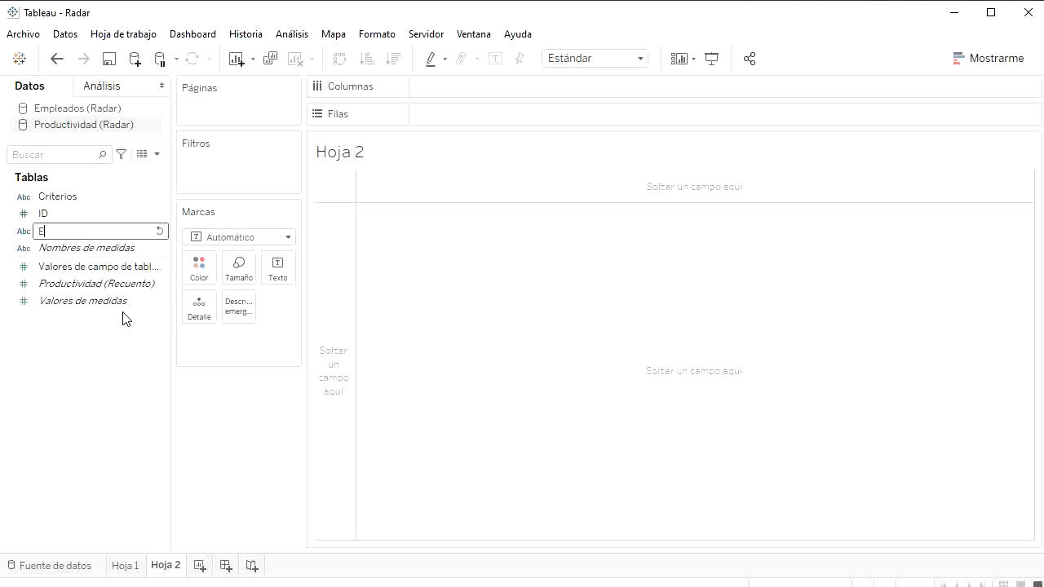
type("mpleado")
left_click(111, 283)
- Rename the pivoted field-values measure of the Productividad source as Valor
left_click(110, 268)
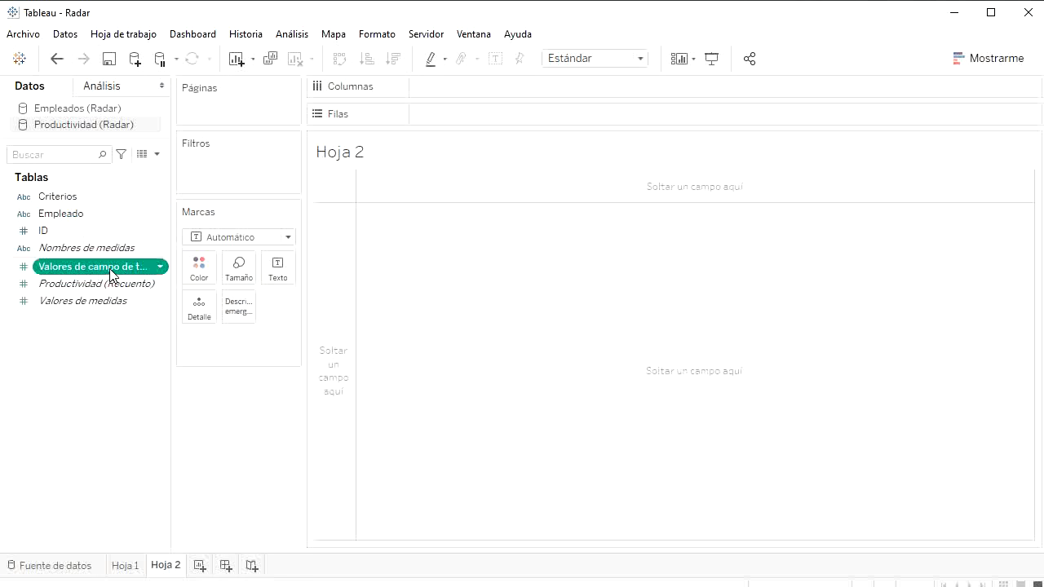
right_click(109, 268)
left_click(167, 354)
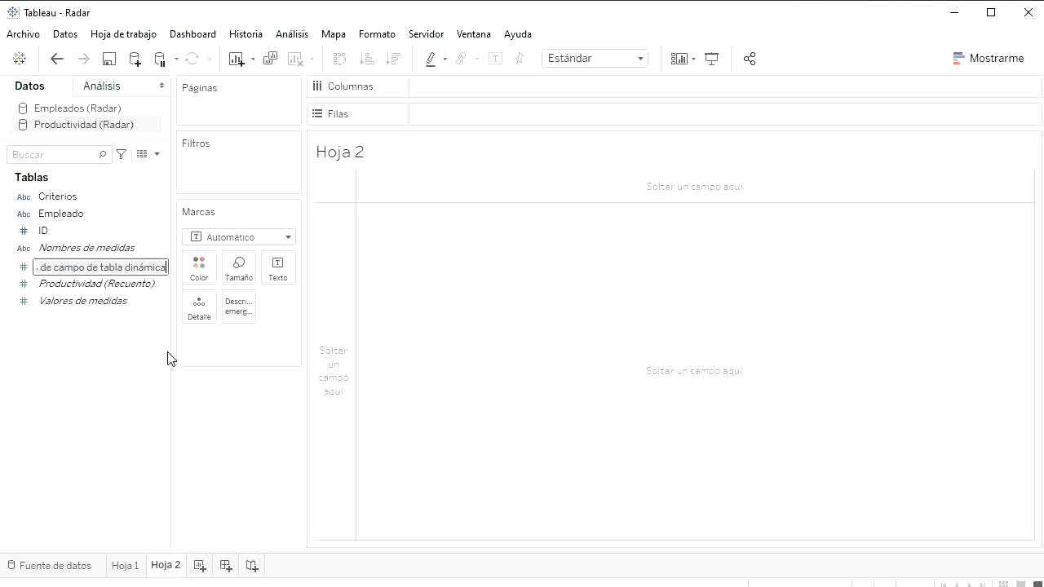
type("Valor")
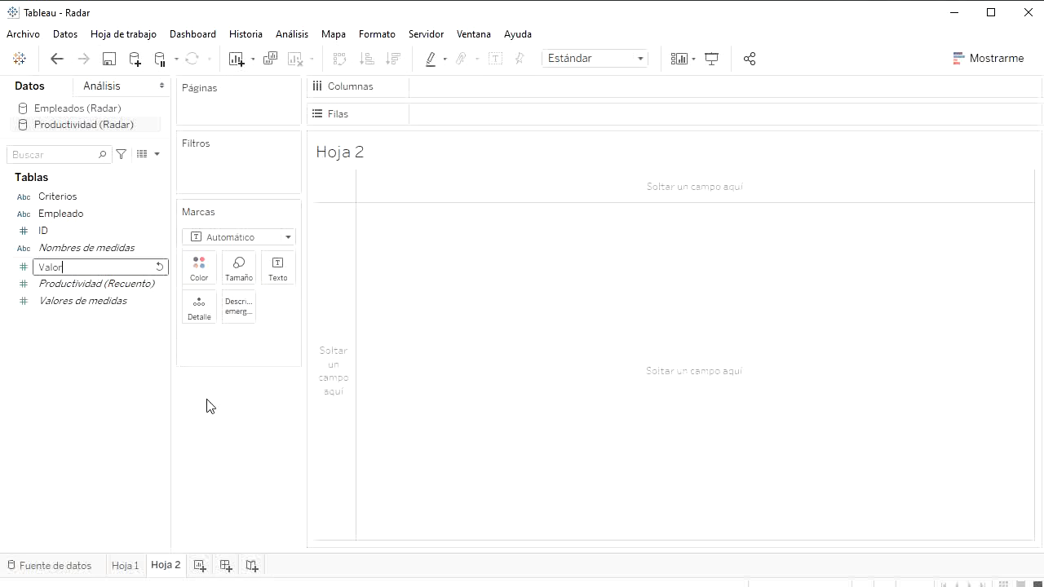
key("Return")
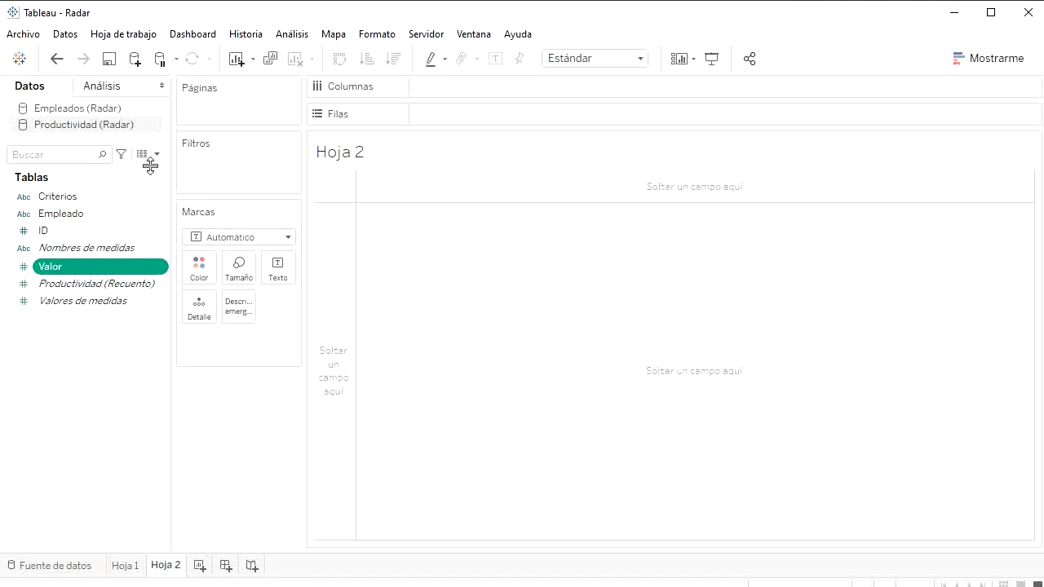
- Copy the calculated fields 1. Ángulo, 2. Distancia desde el centro, 3. X and 4. Y from the Empleados source into Productividad (Radar)
left_click(113, 109)
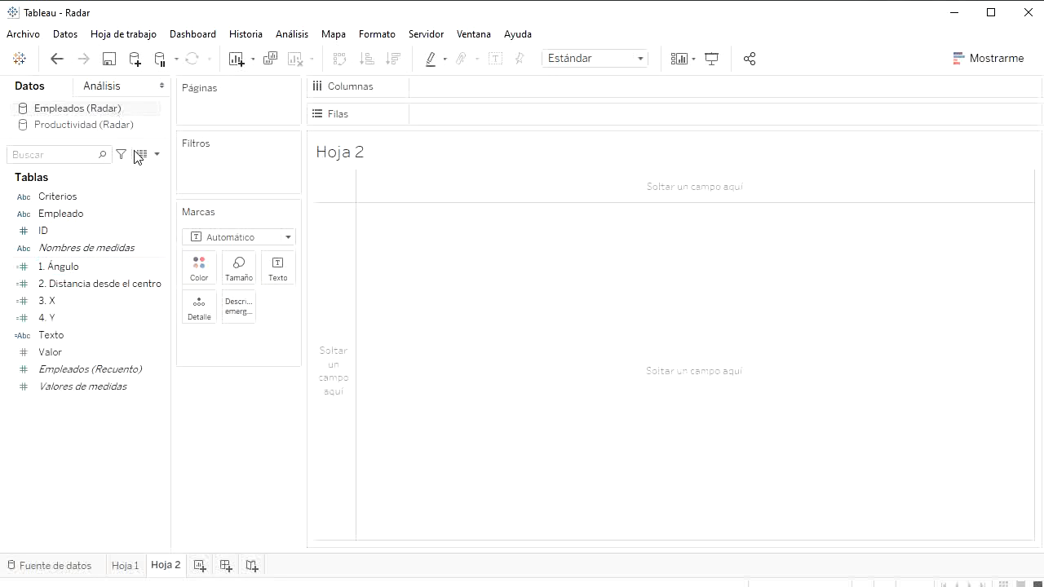
left_click(97, 272)
left_click(91, 315, "shift")
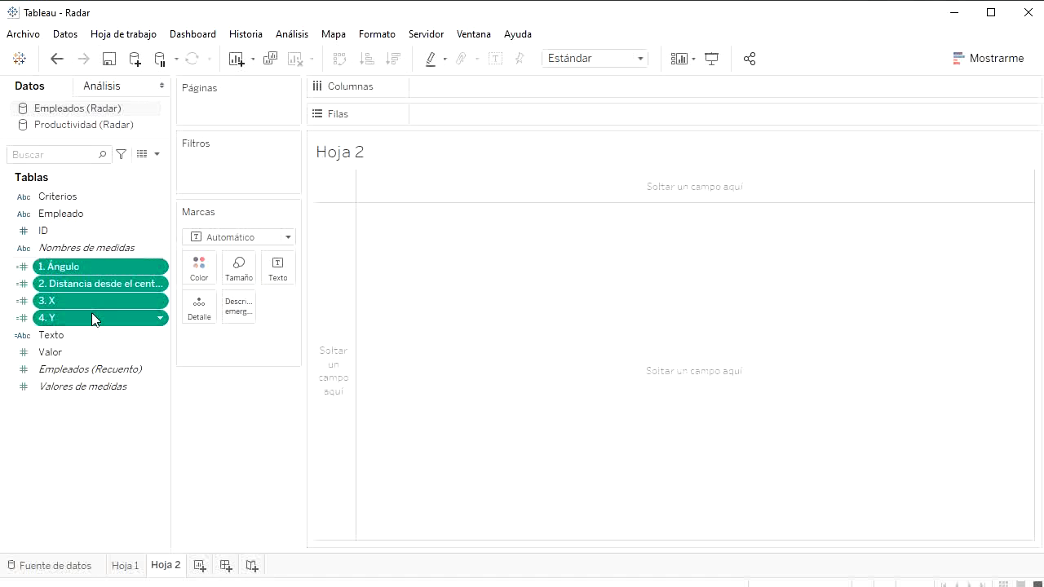
left_click(162, 272)
left_click(191, 299)
left_click(72, 127)
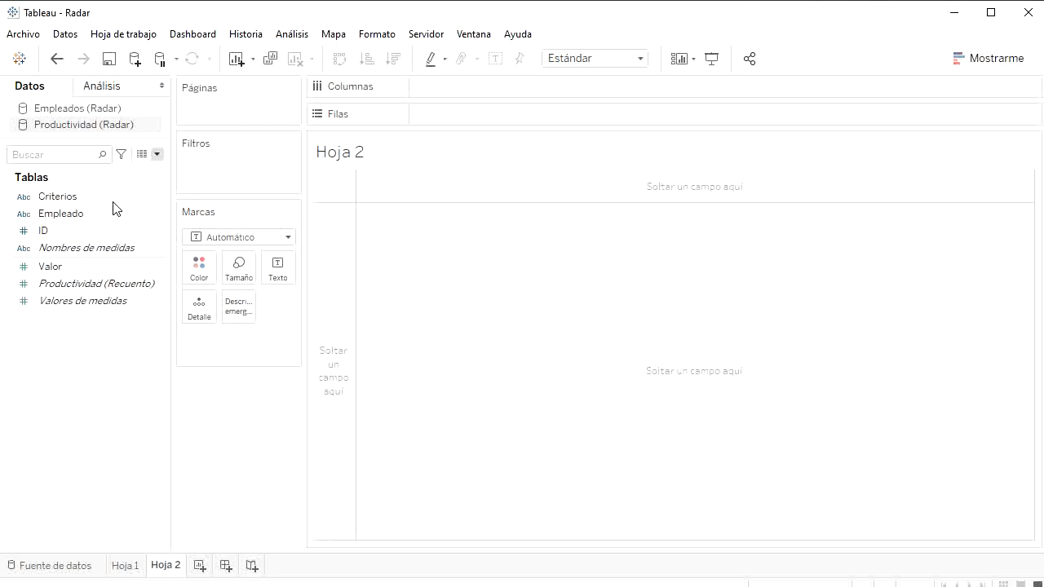
right_click(144, 170)
left_click(84, 181)
- Examine the formula of the copied calculated field 1. Ángulo, including its RUNNING_SUM, COUNTD of Criterios and PI()/2 parts
left_click(103, 265)
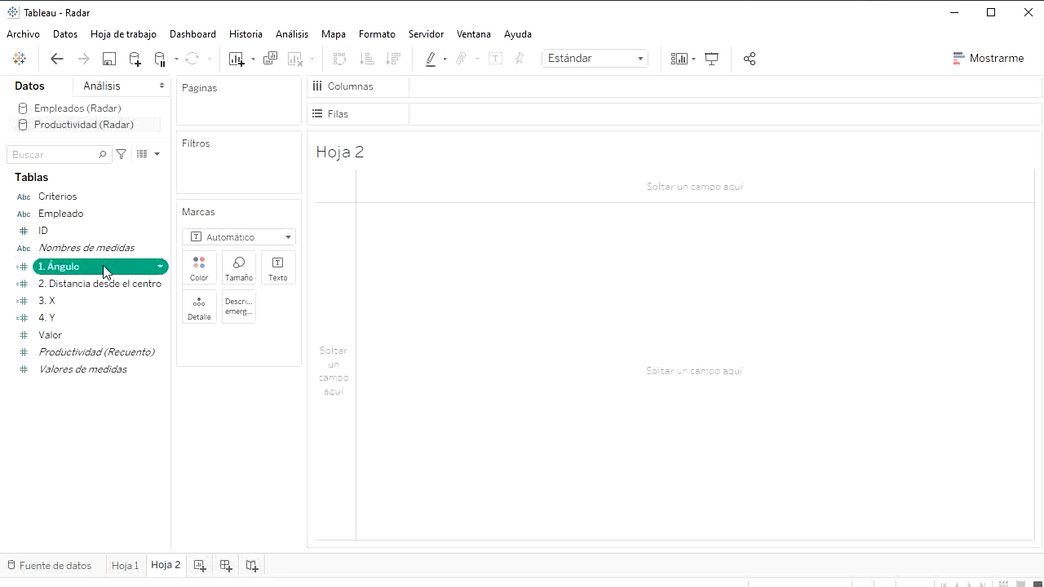
right_click(103, 266)
left_click(159, 96)
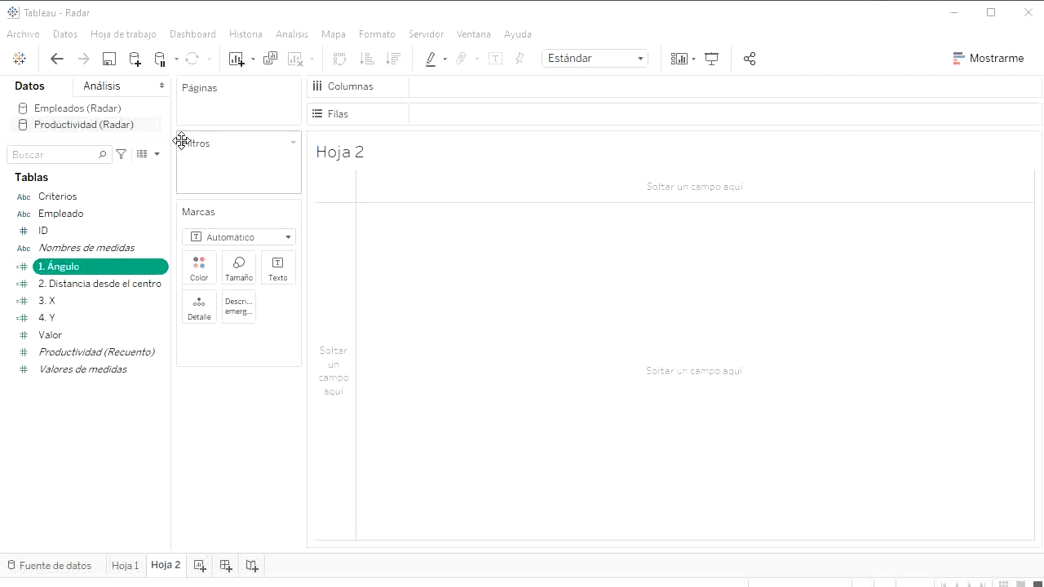
left_click_drag(943, 145, 796, 176)
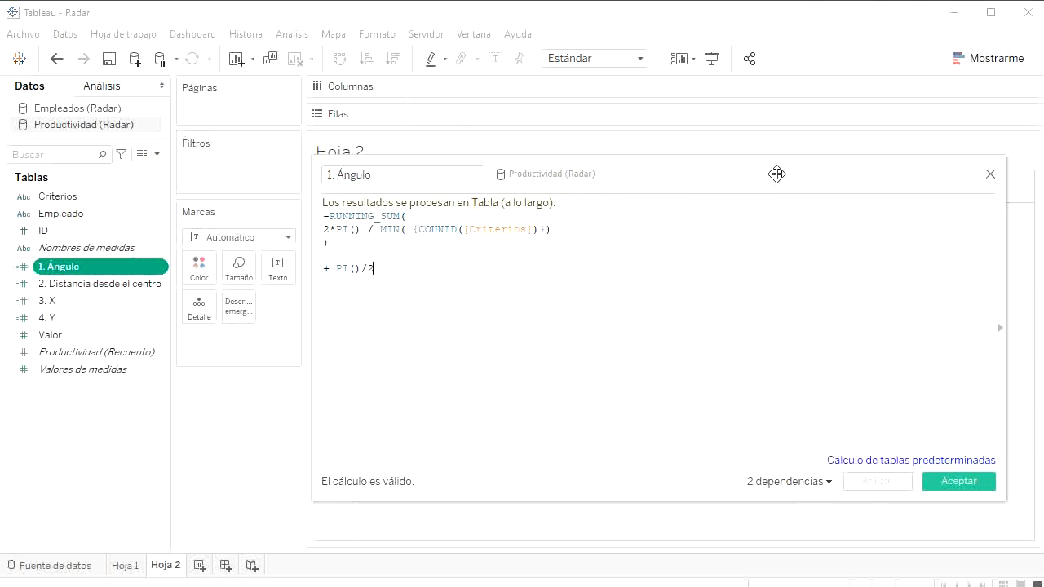
left_click_drag(330, 214, 401, 217)
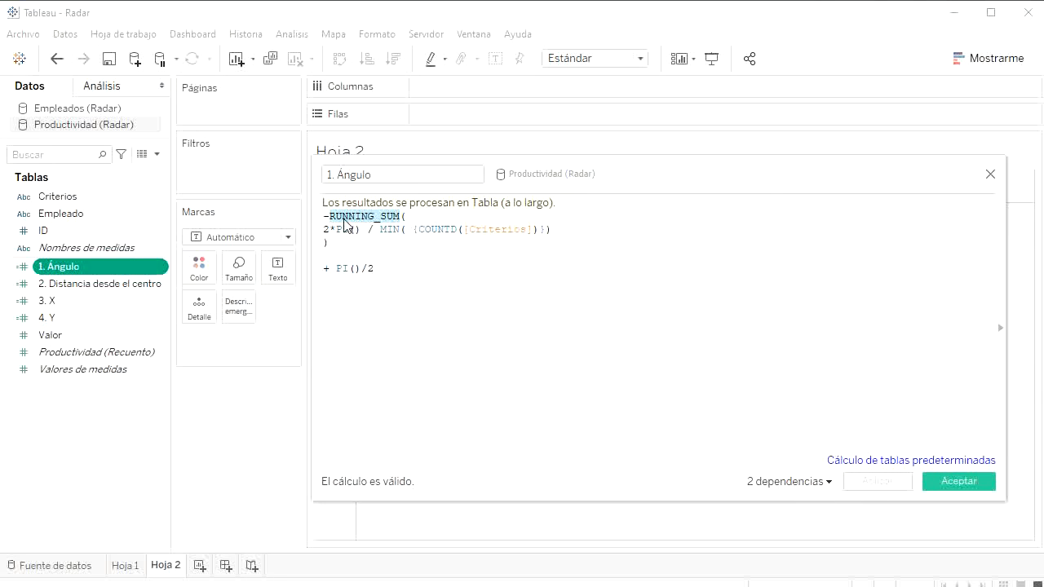
left_click(324, 229)
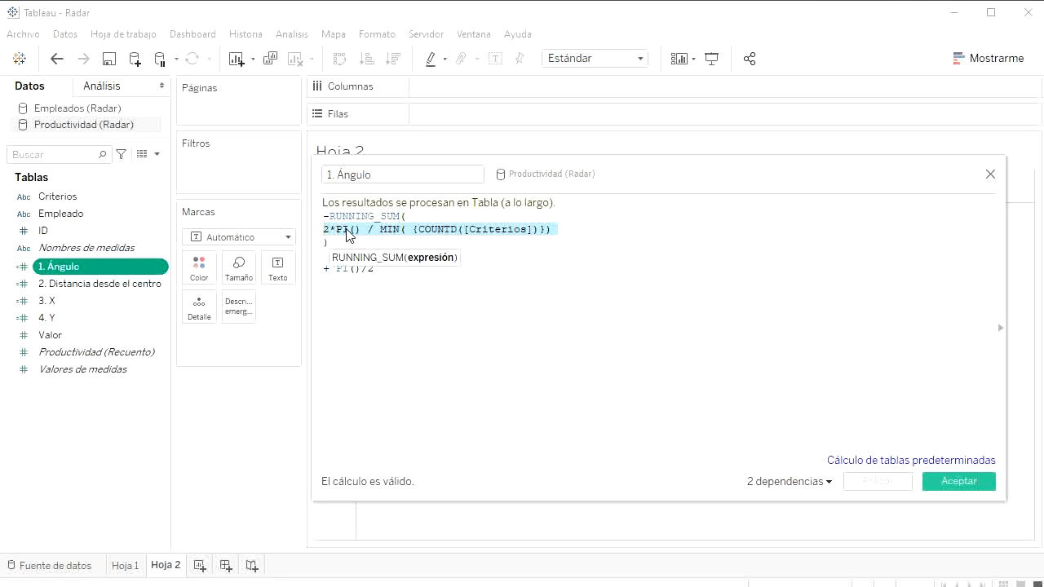
left_click(443, 229)
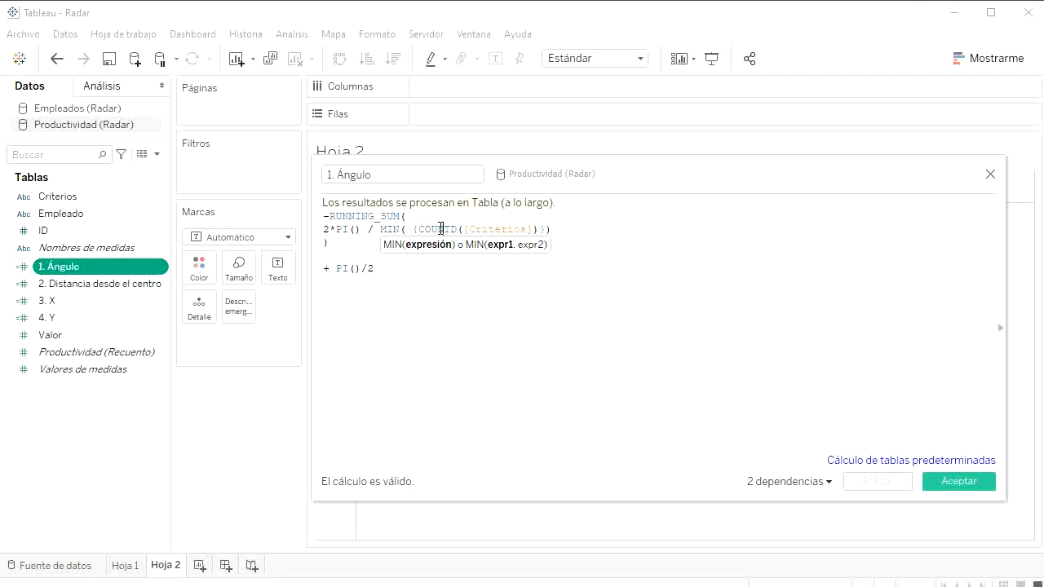
left_click_drag(441, 229, 532, 228)
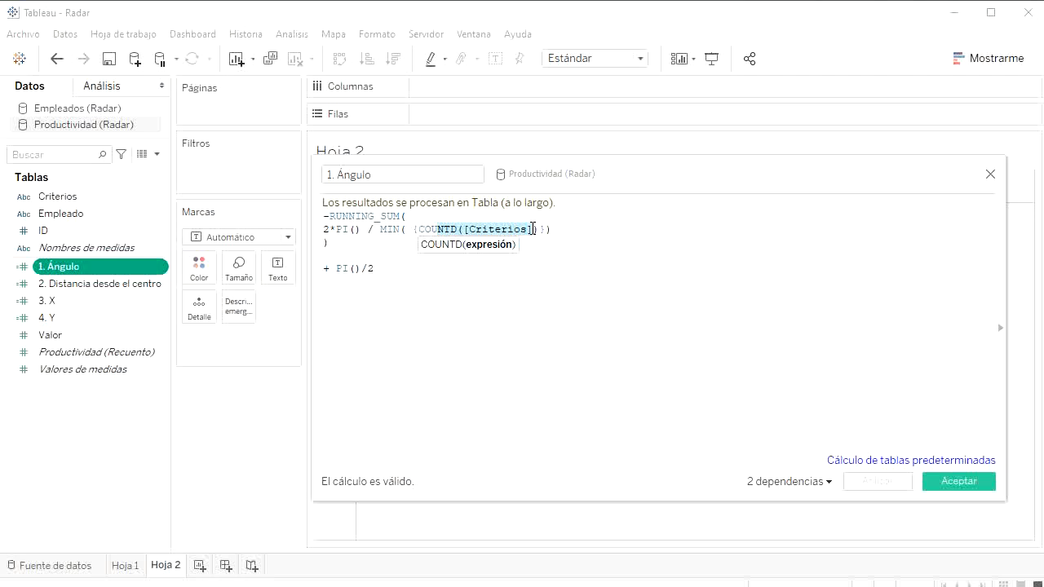
left_click_drag(374, 269, 336, 271)
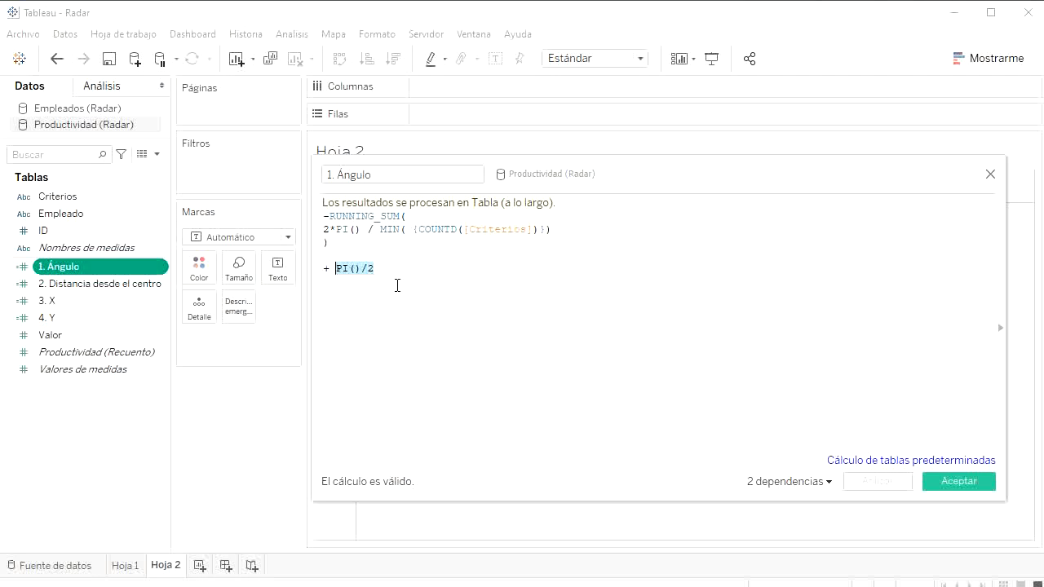
left_click(957, 483)
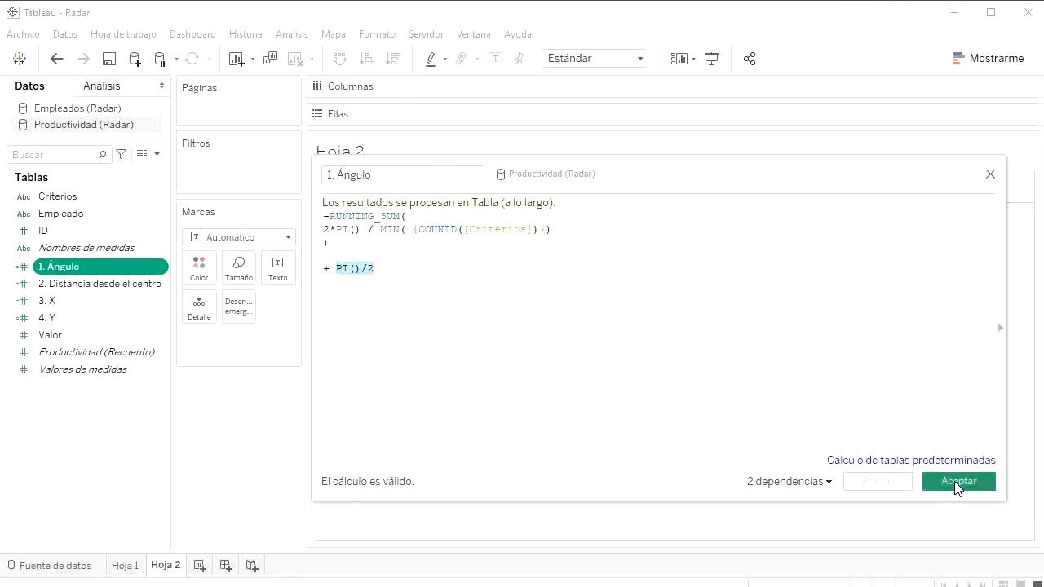
- Examine the formula of the calculated field 2. Distancia desde el centro in the Productividad source
right_click(97, 284)
left_click(144, 96)
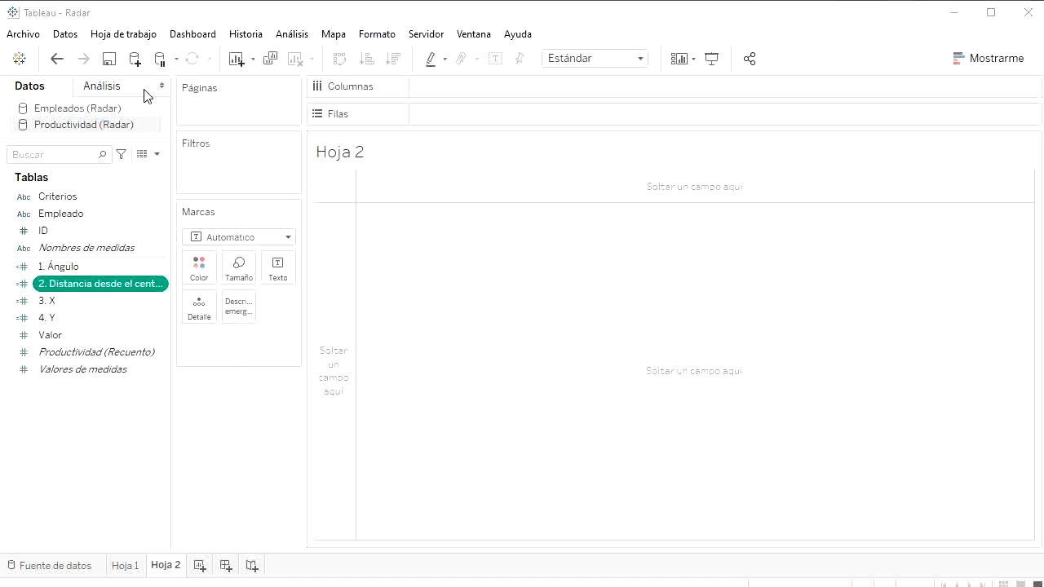
left_click_drag(331, 212, 419, 209)
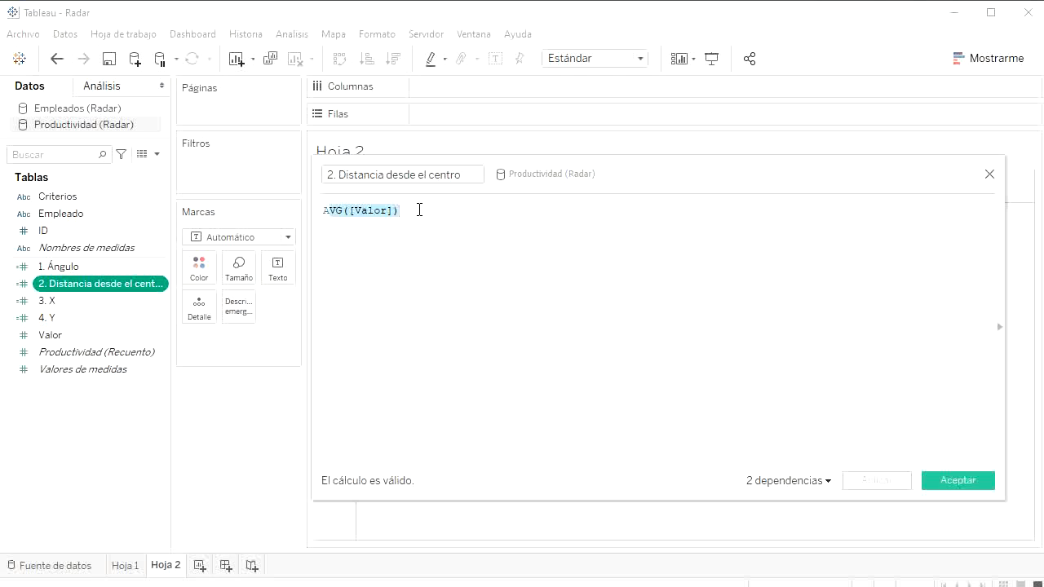
left_click(989, 173)
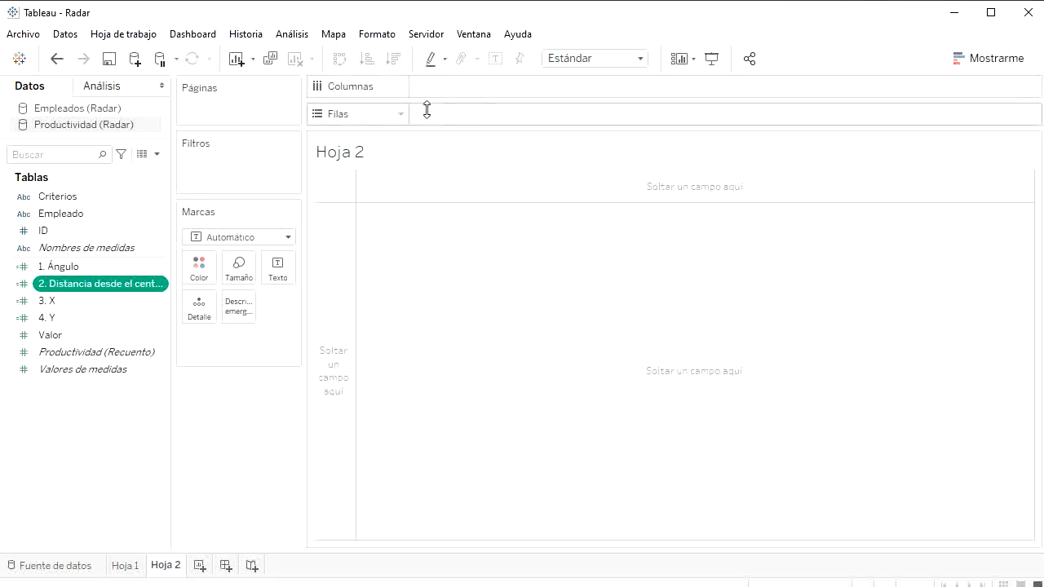
- Examine the formulas of the calculated fields 3. X and 4. Y, checking their COS and SIN terms
right_click(114, 311)
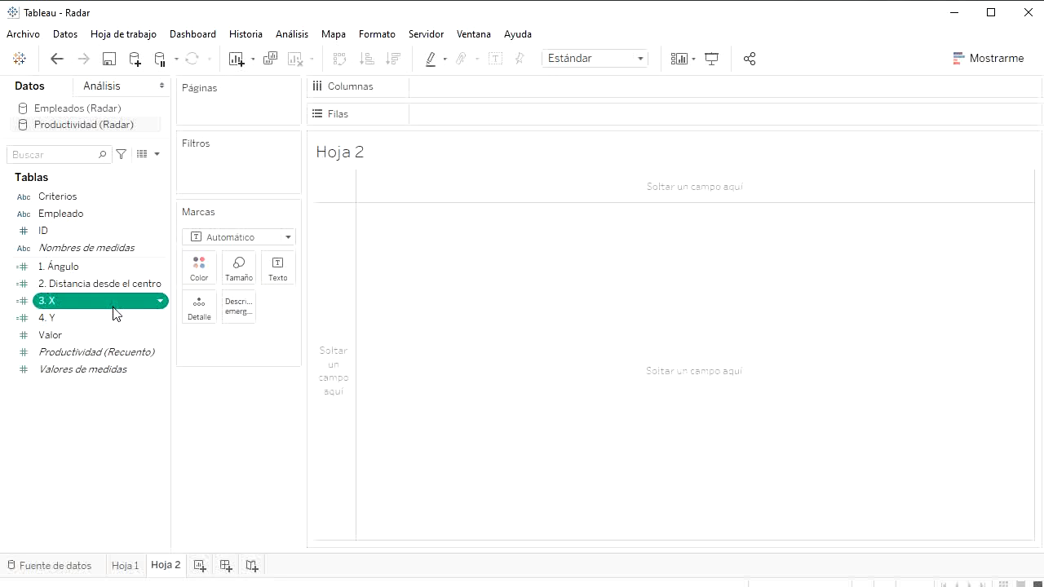
left_click(173, 95)
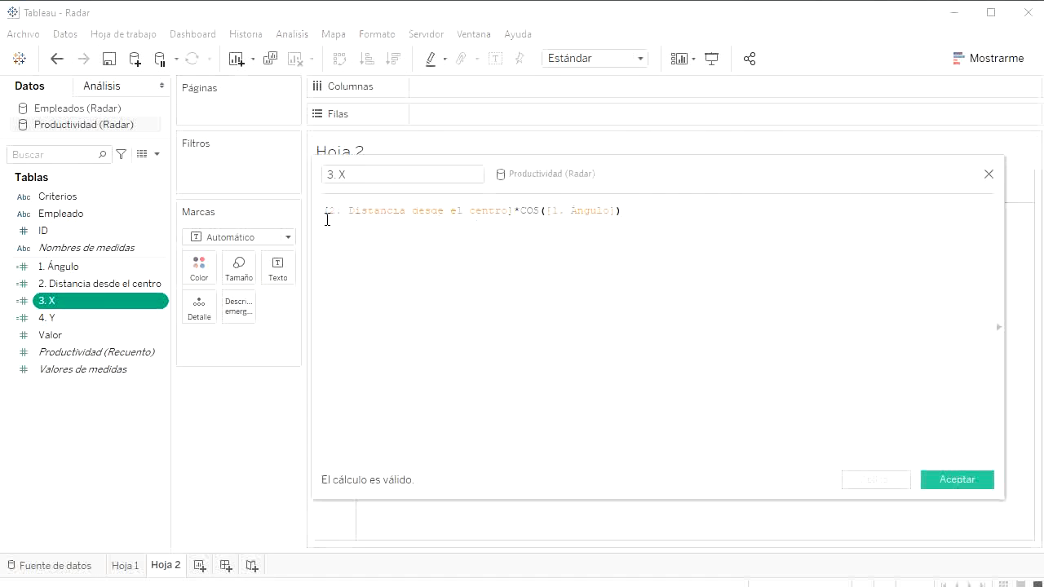
left_click_drag(325, 212, 620, 212)
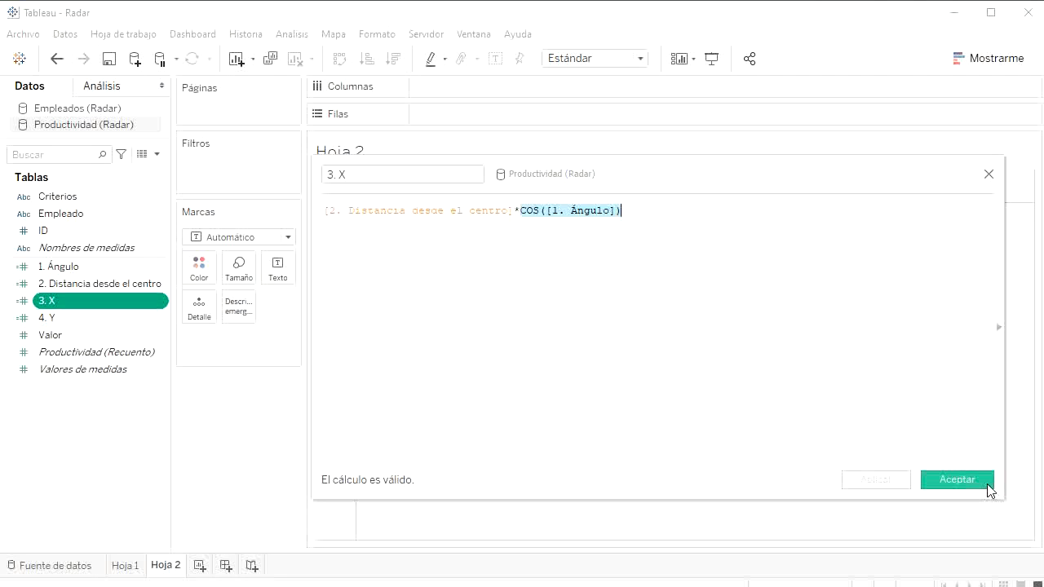
left_click(956, 480)
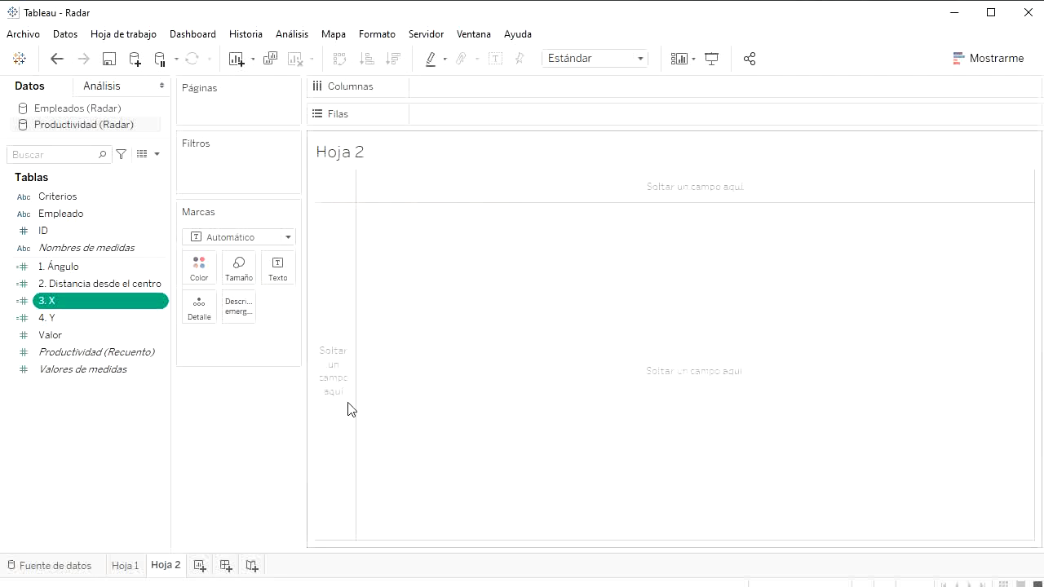
right_click(109, 323)
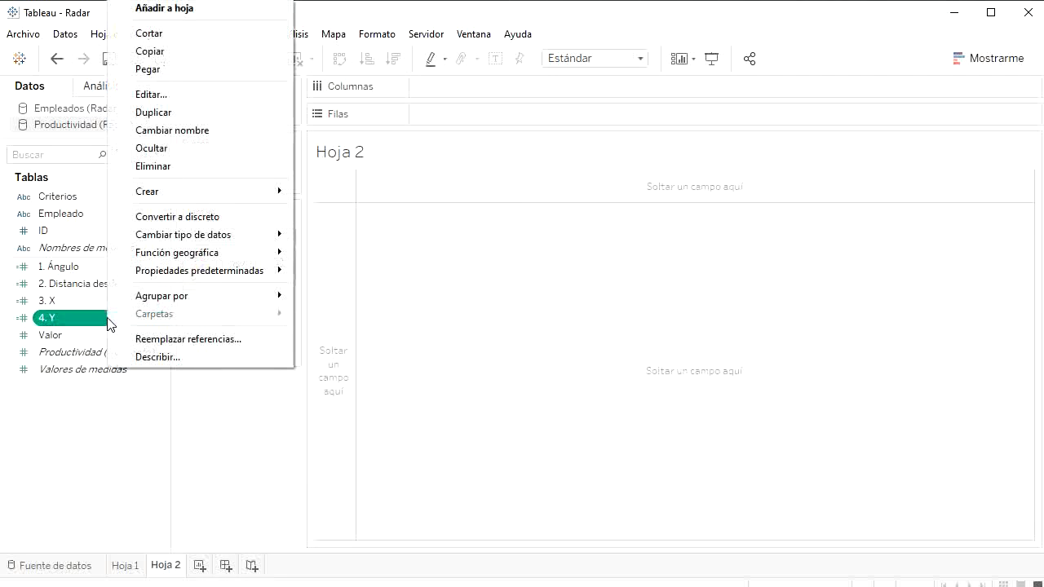
left_click(162, 96)
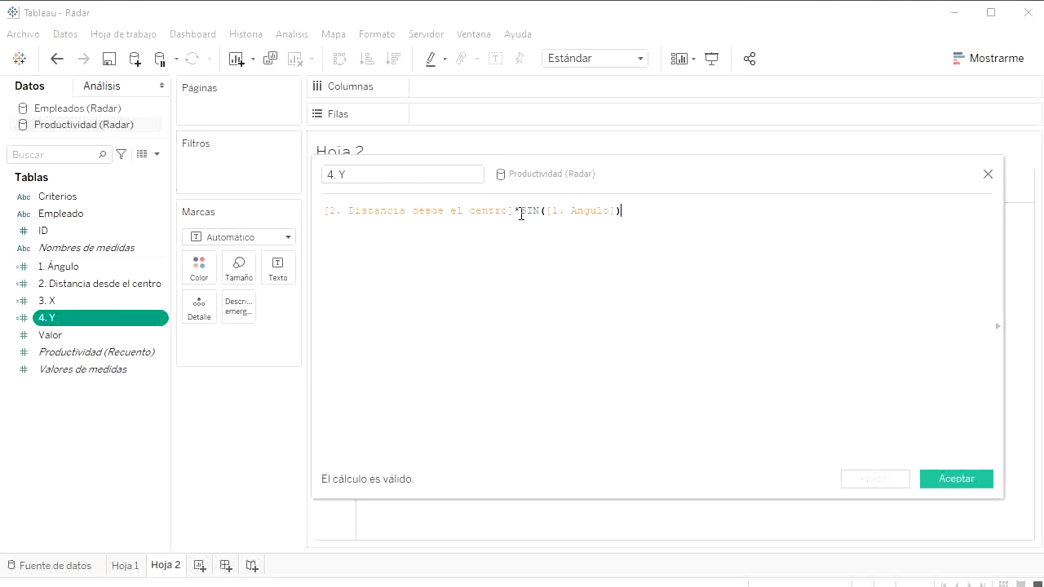
left_click_drag(519, 211, 626, 210)
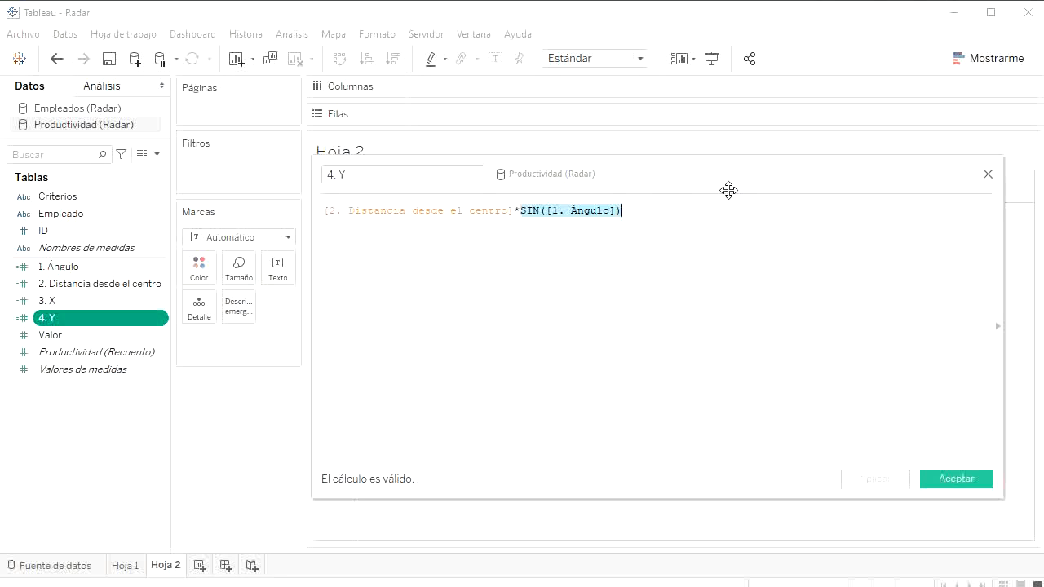
left_click(987, 174)
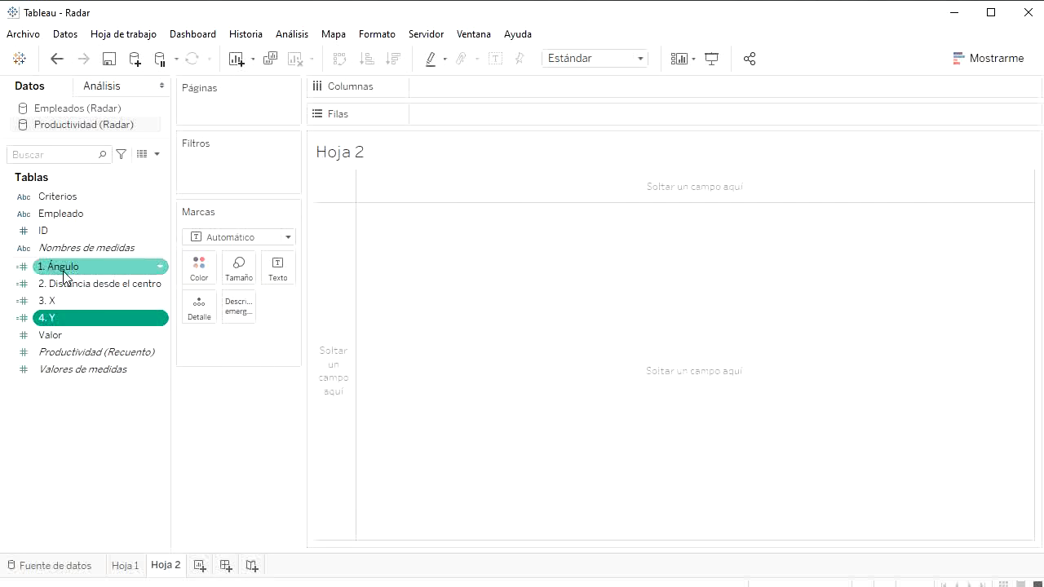
- Add 1. Ángulo and Criterios as mark details and compute the 1. Ángulo table calculation using Criterios
left_click_drag(71, 268, 193, 305)
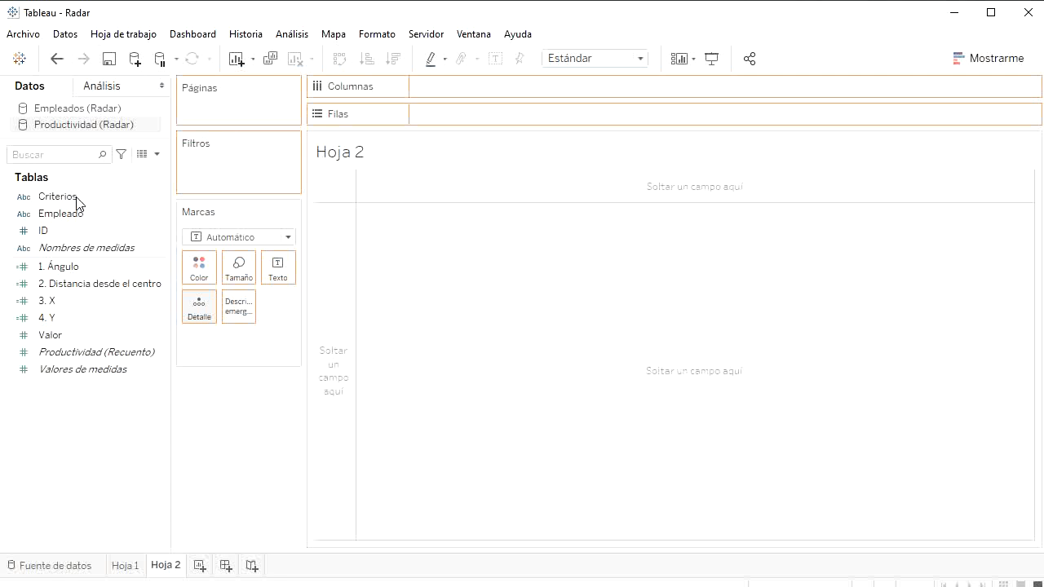
left_click_drag(73, 199, 201, 305)
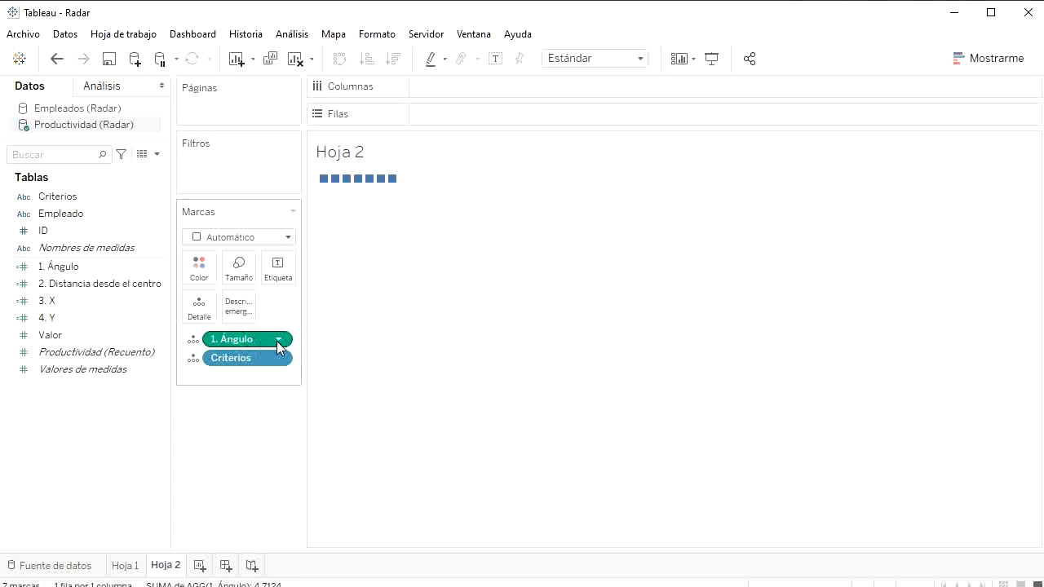
left_click(278, 339)
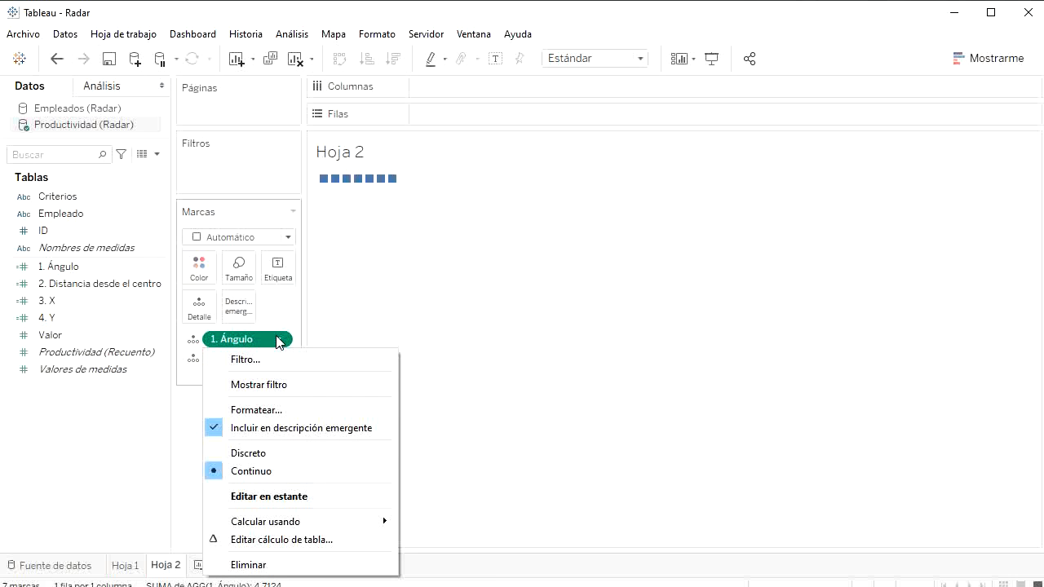
mouse_move(384, 524)
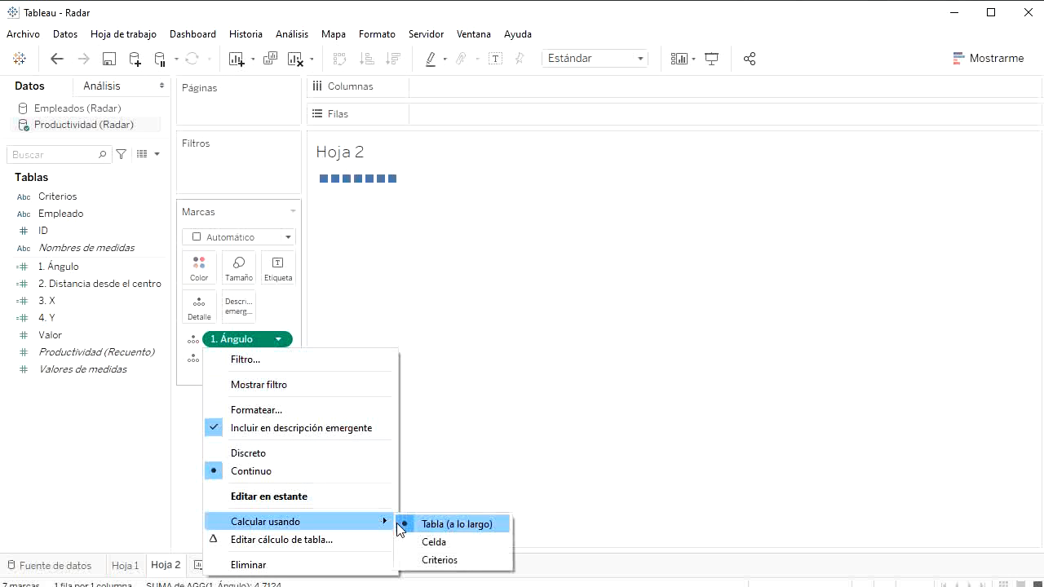
left_click(440, 560)
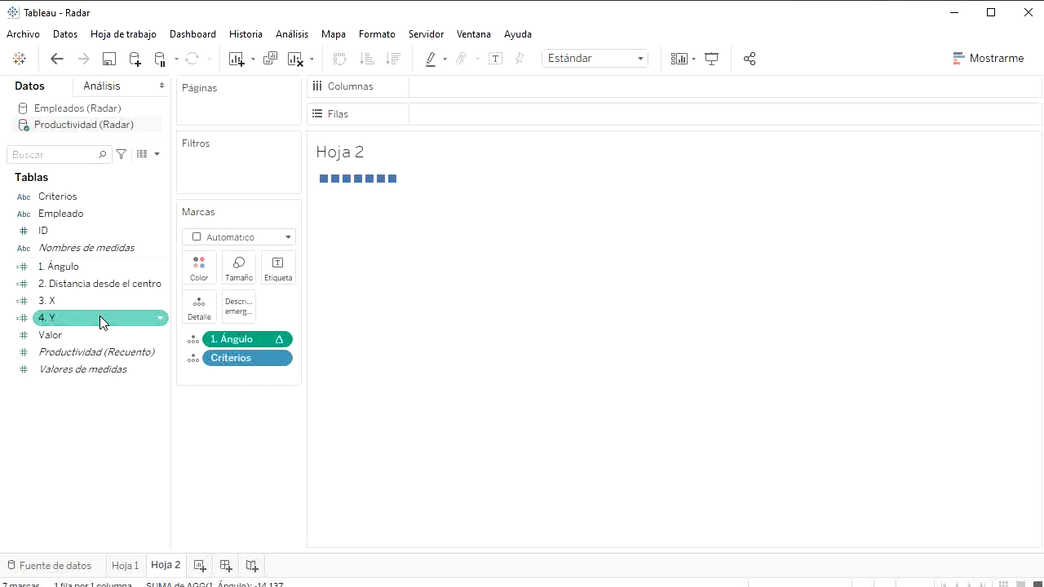
left_click(225, 363)
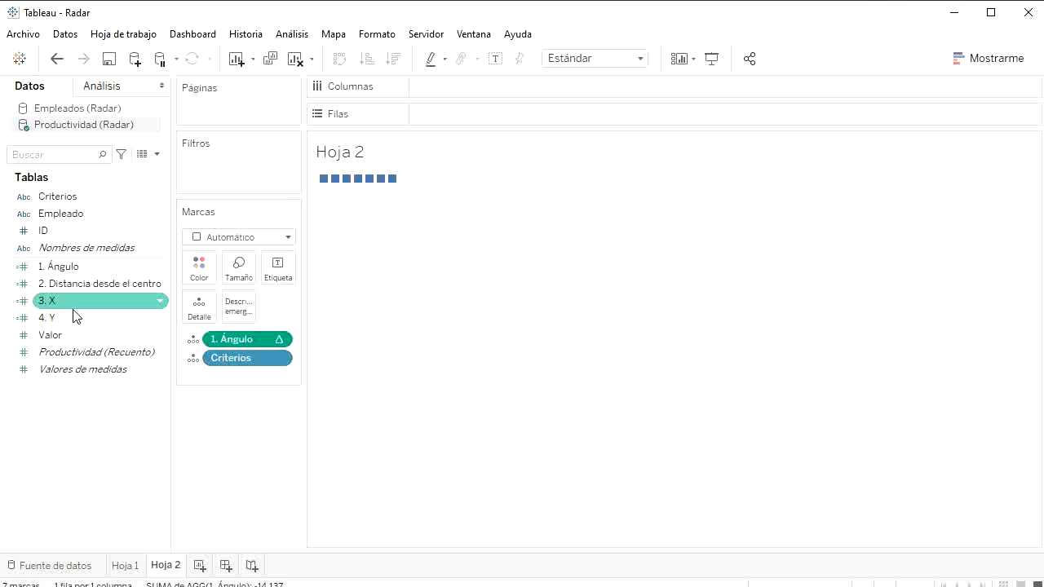
- Plot 3. X on columns against 4. Y on rows and change the mark type to Polígono
left_click_drag(70, 324, 344, 169)
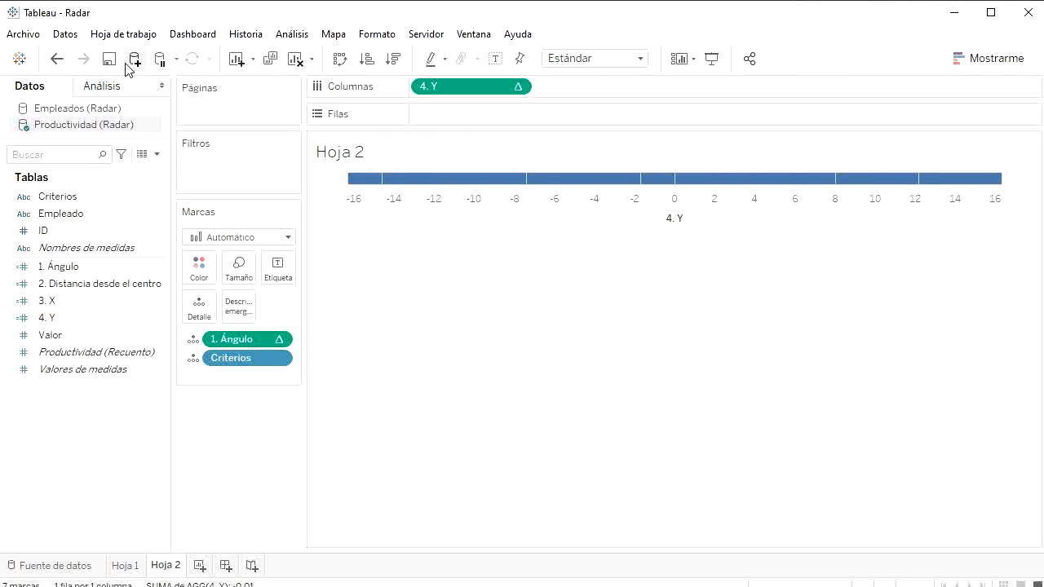
left_click_drag(49, 301, 452, 126)
left_click_drag(126, 303, 462, 111)
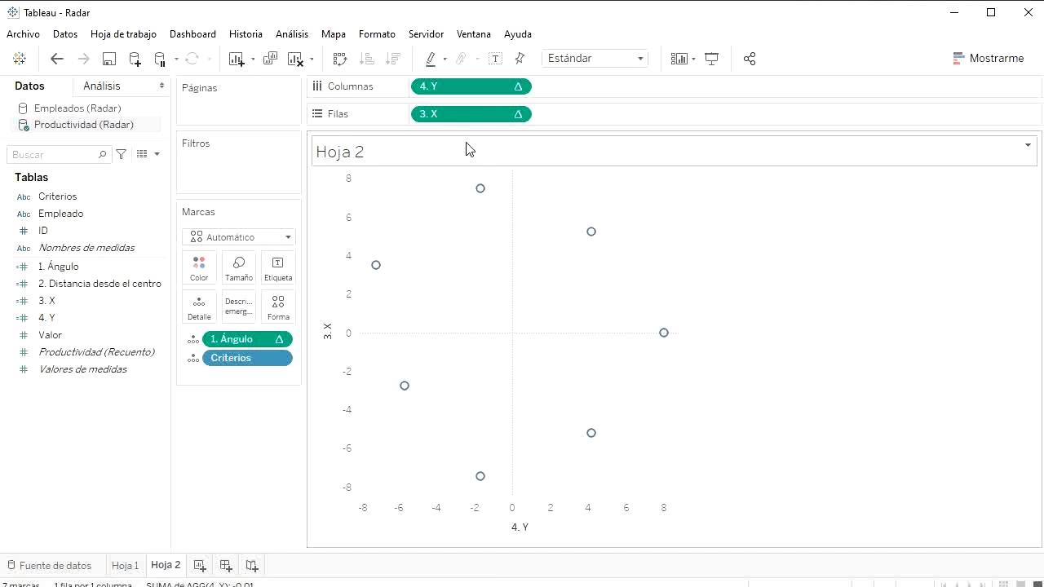
left_click(339, 58)
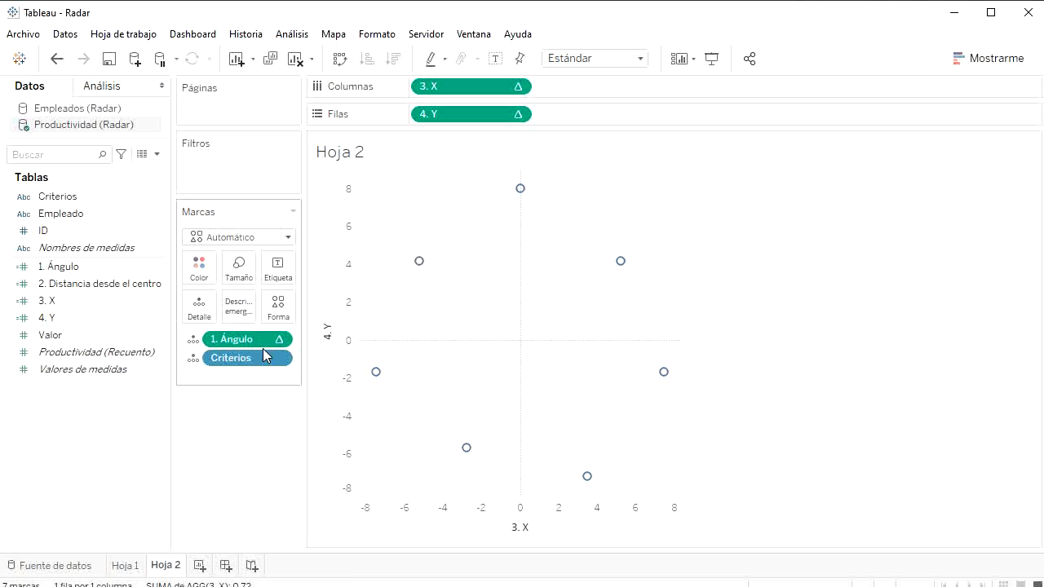
left_click(288, 236)
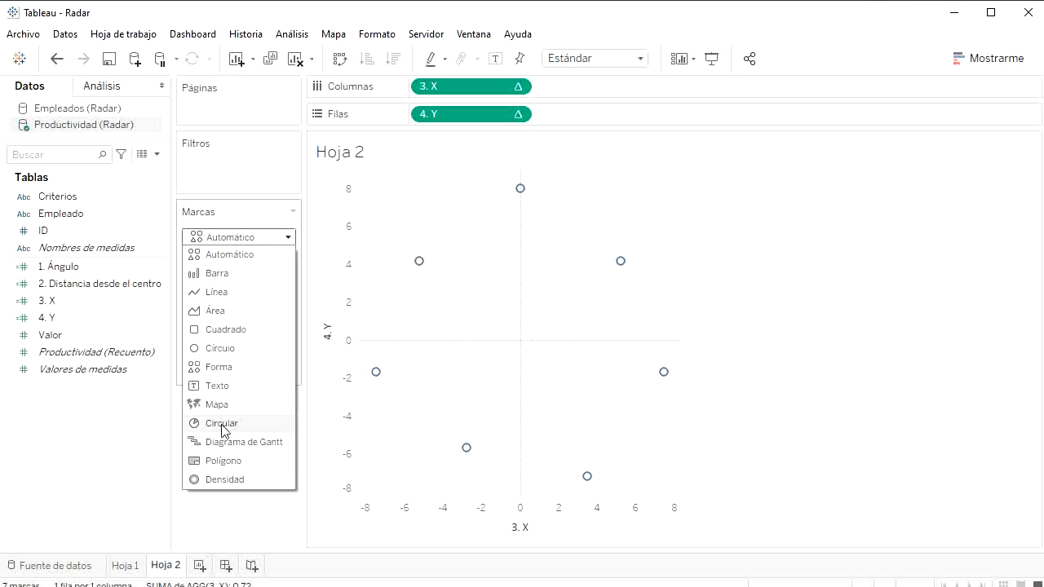
left_click(200, 461)
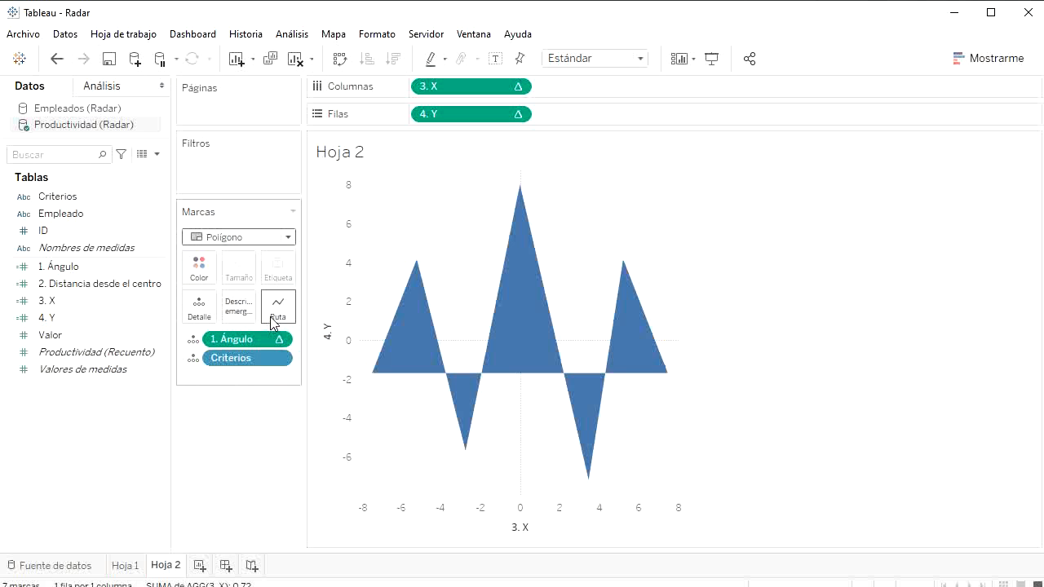
left_click(279, 339)
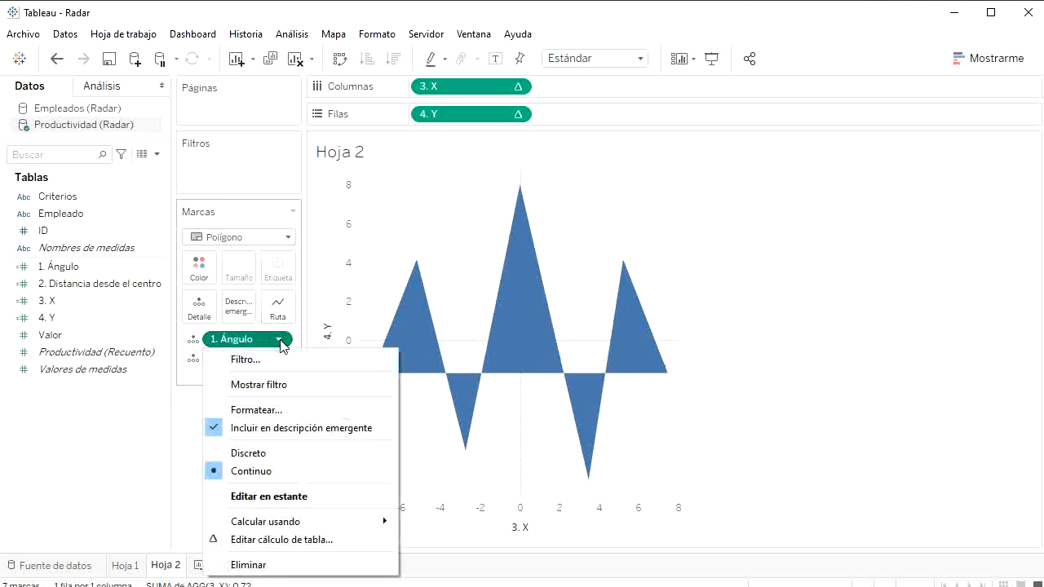
left_click(229, 341)
double_click(229, 339)
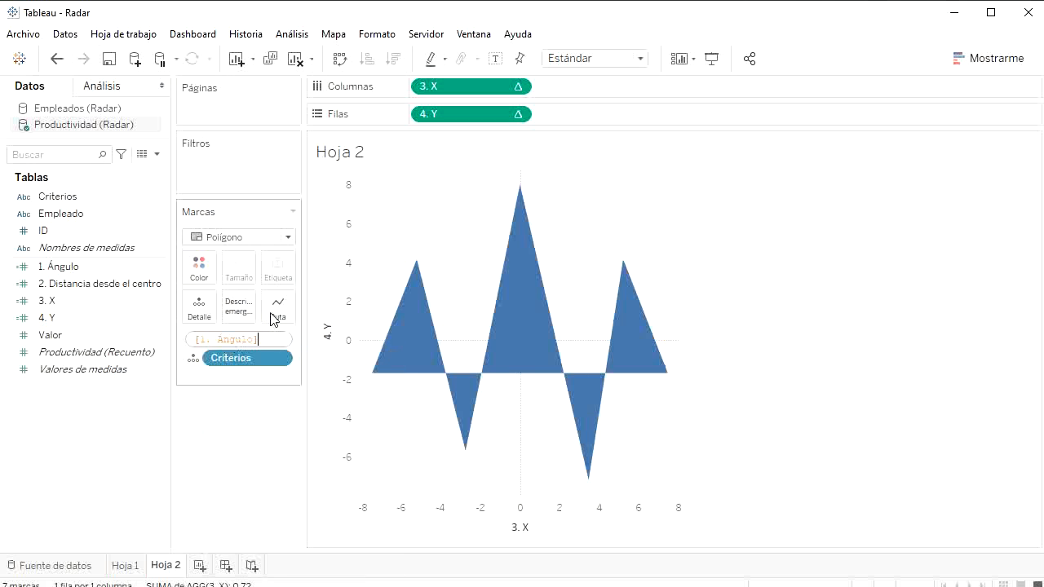
key("Return")
mouse_move(258, 341)
left_mouse_down()
mouse_move(278, 308)
mouse_move(242, 338)
left_mouse_up()
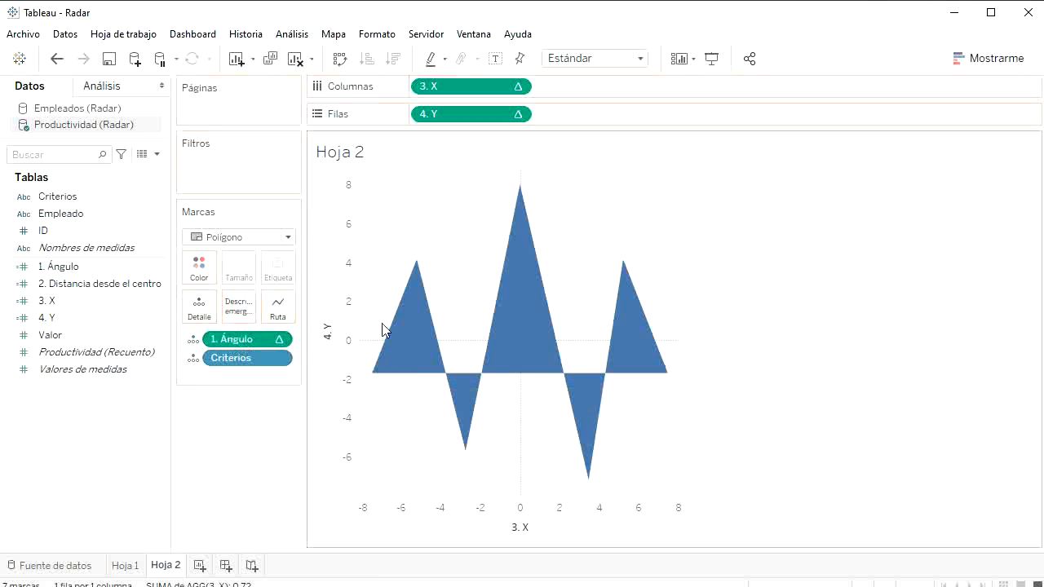
mouse_move(554, 362)
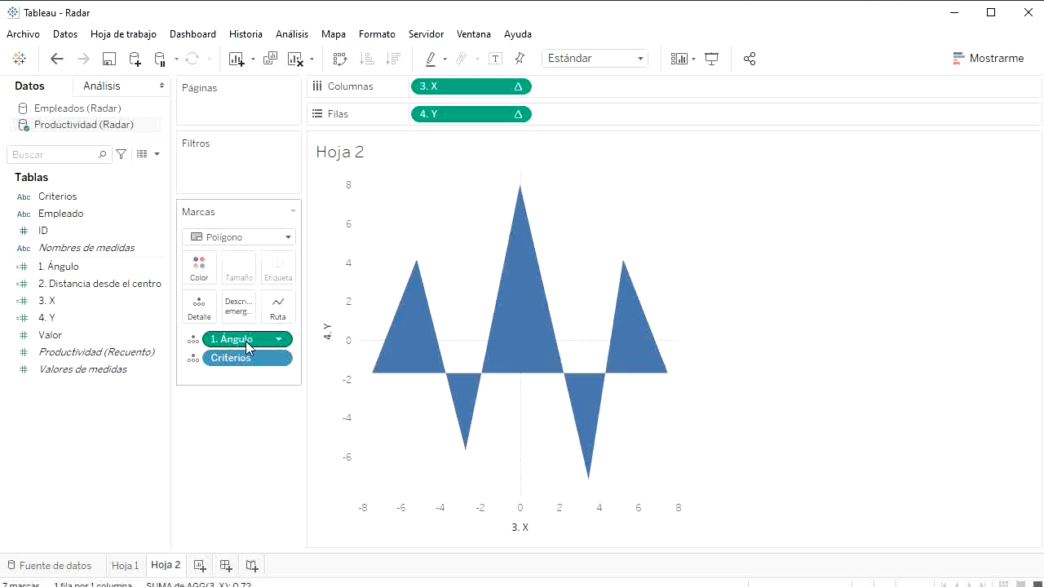
- Move 1. Ángulo from the mark details to Ruta so it defines the polygon's path order
left_click_drag(247, 346, 283, 308)
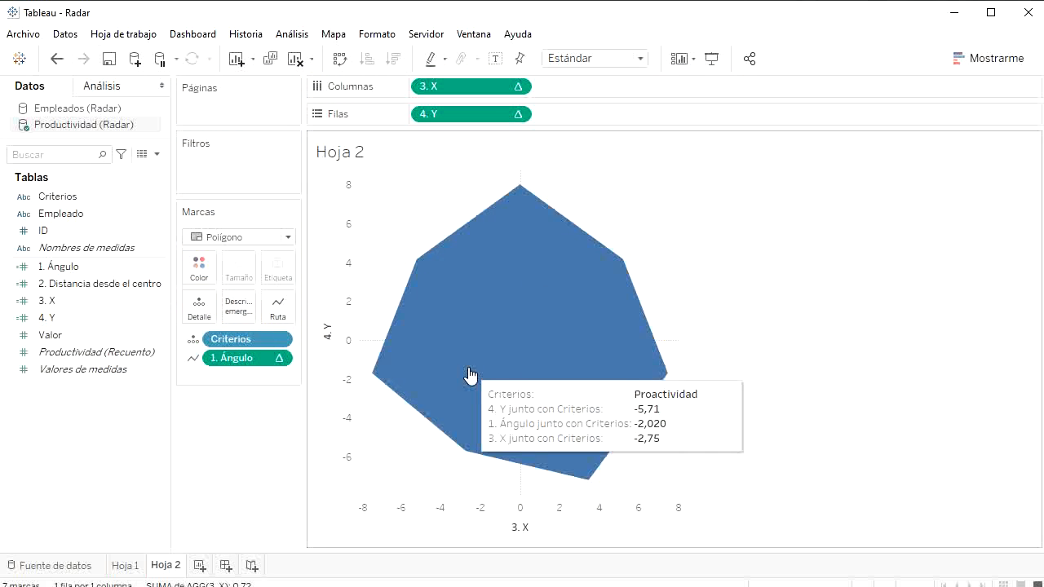
left_click_drag(64, 215, 70, 233)
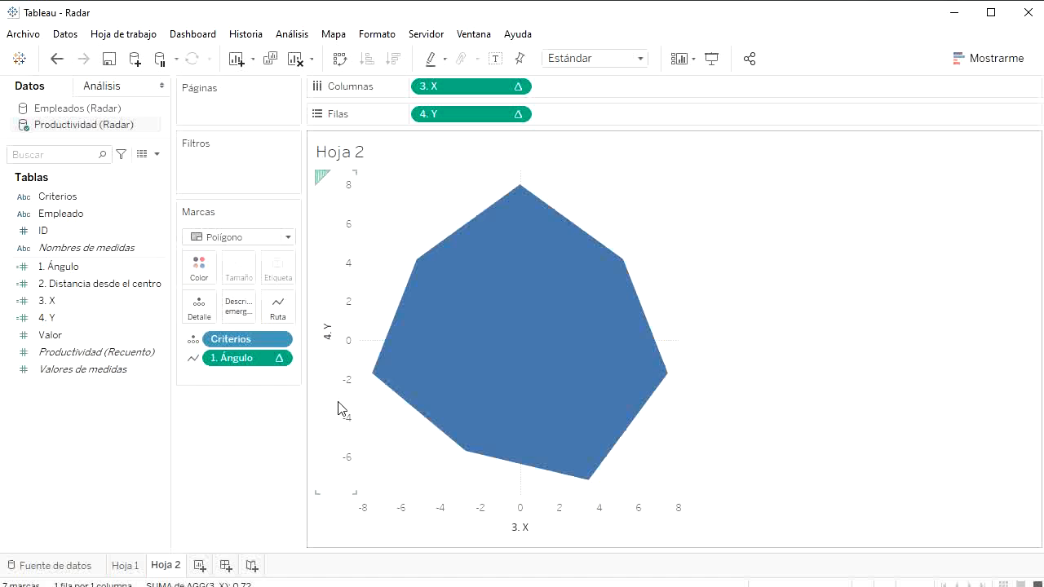
left_click_drag(339, 407, 539, 520)
left_click_drag(631, 508, 329, 280)
- Give the 4. Y axis a fixed range from -11 to 11
right_click(326, 274)
left_click(361, 284)
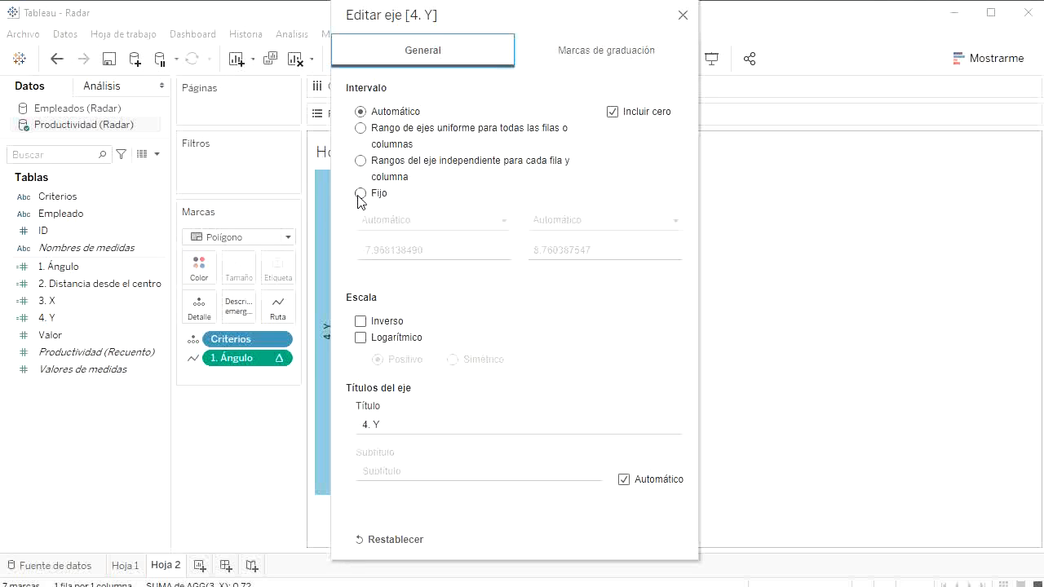
left_click(360, 193)
left_click(375, 255)
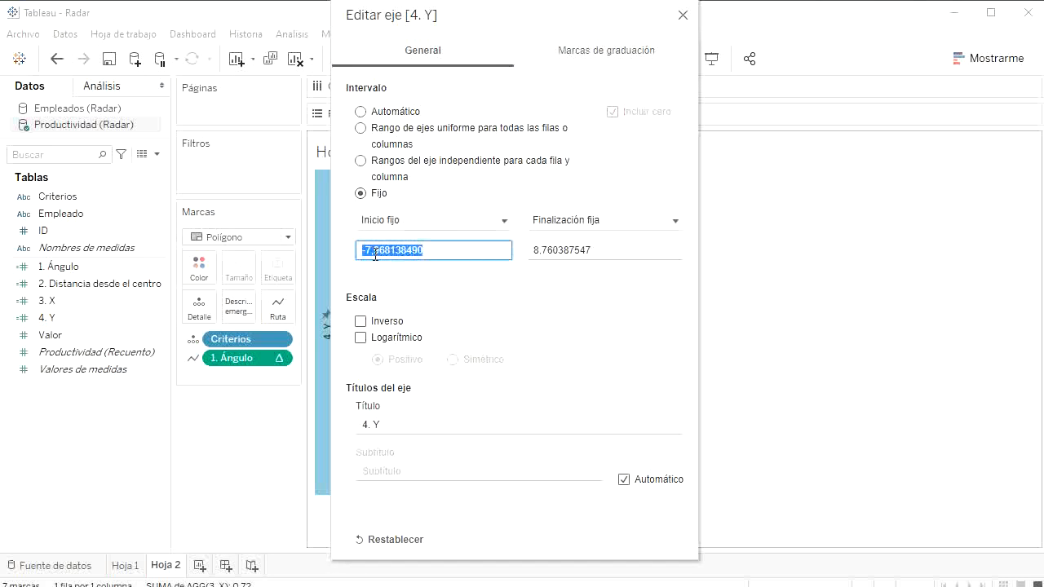
type("-11")
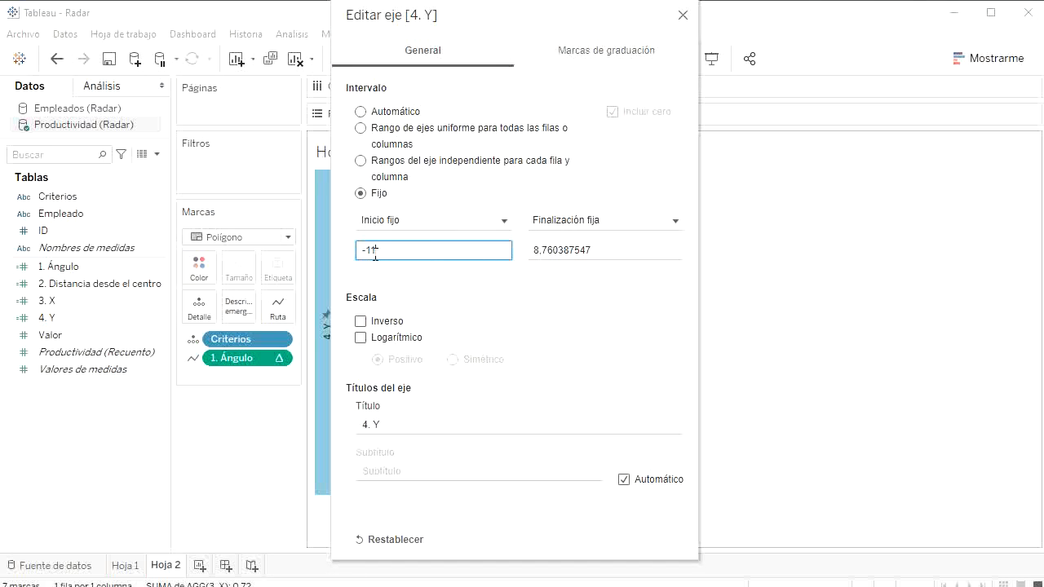
left_click(605, 255)
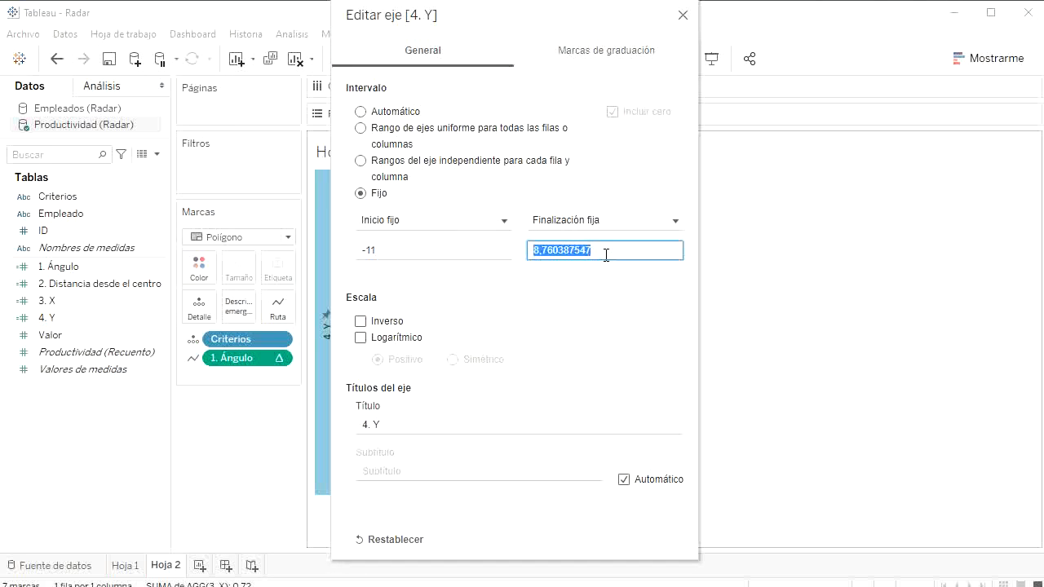
type("11")
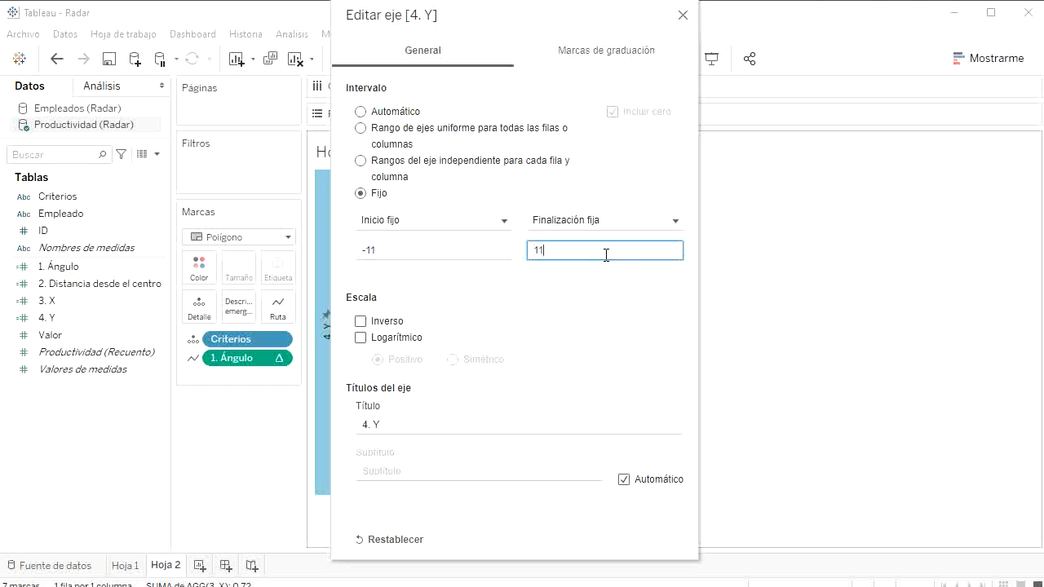
left_click(683, 15)
- Give the 3. X axis a fixed range from -11 to 11
right_click(433, 510)
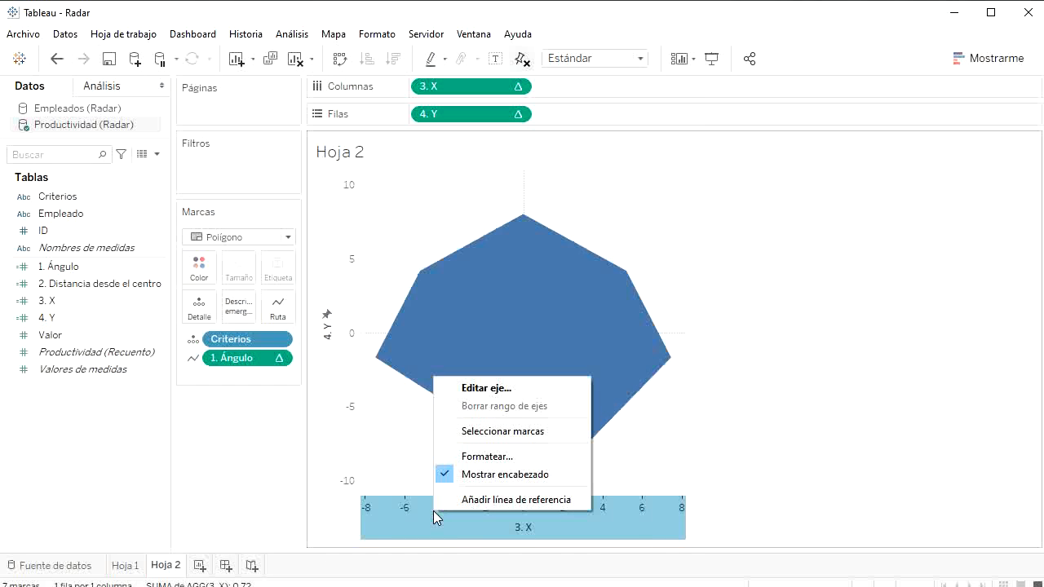
left_click(468, 391)
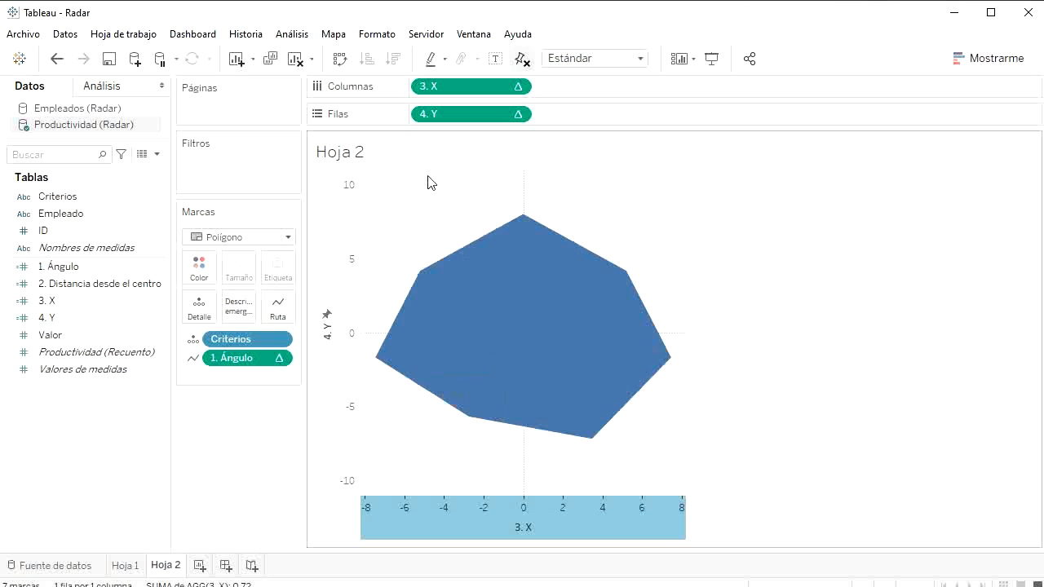
left_click(360, 193)
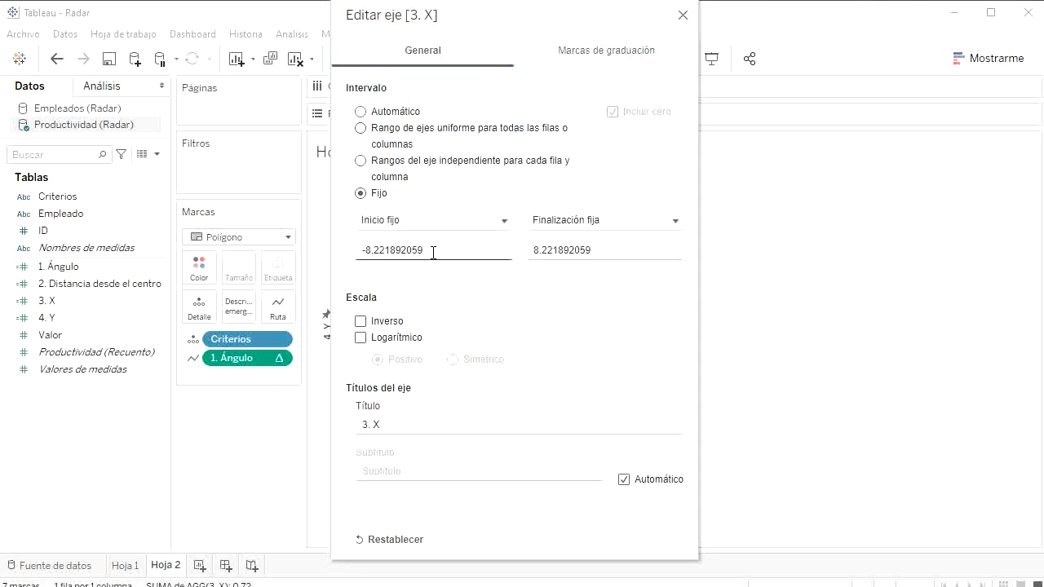
left_click(432, 250)
type("-11")
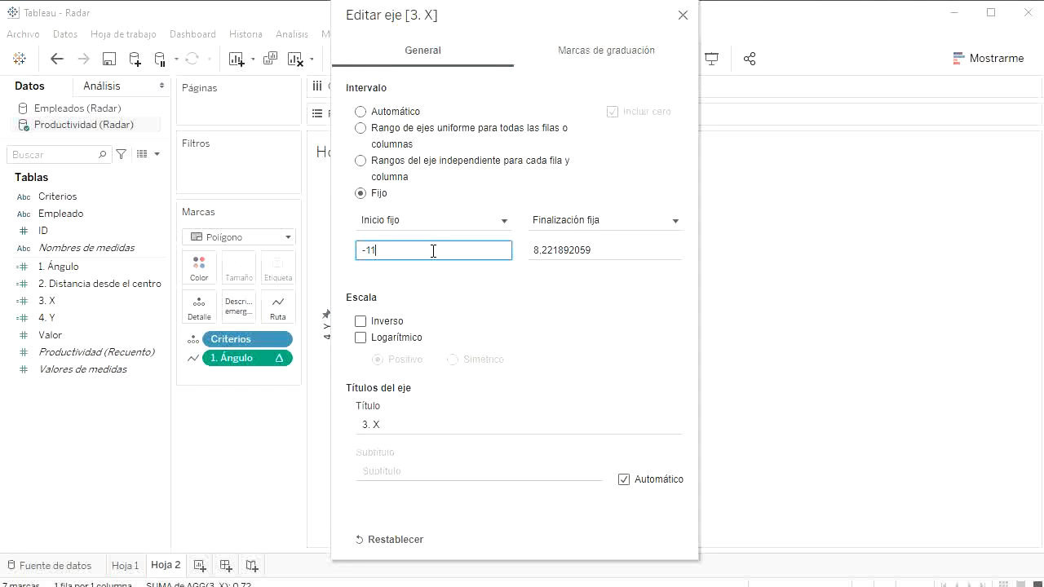
key("Tab")
key("Tab")
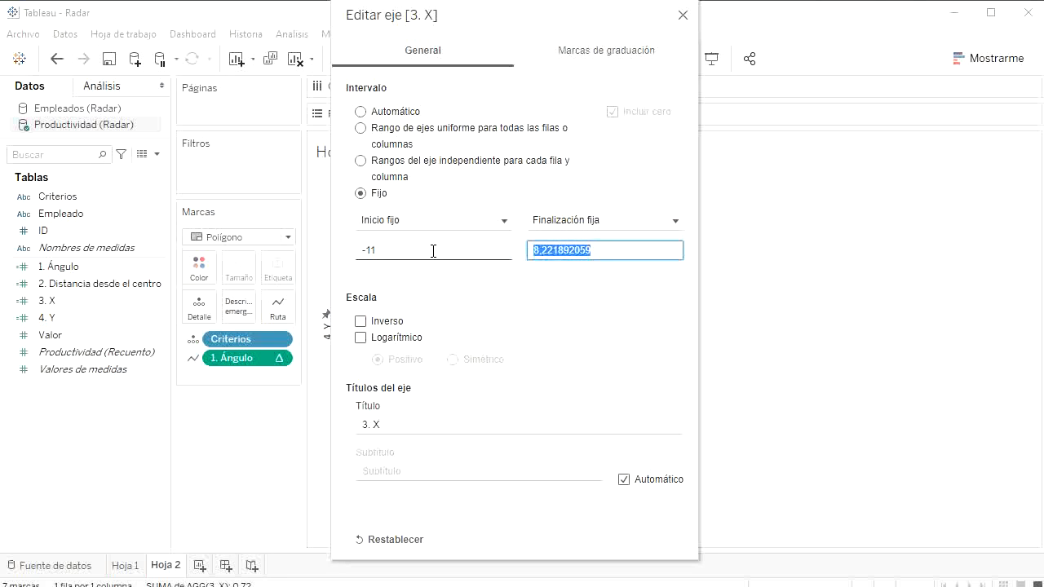
type("11")
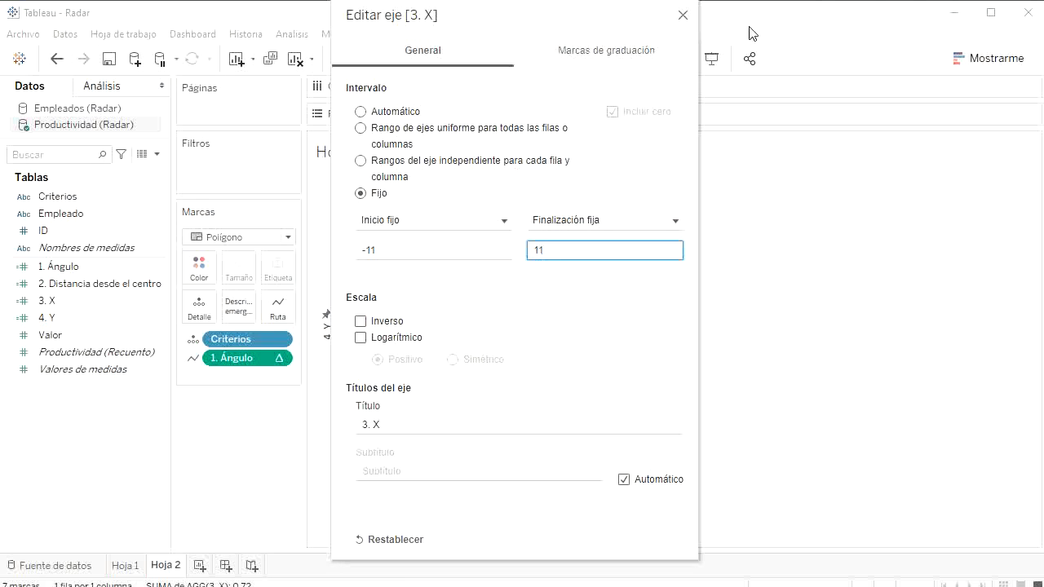
left_click(683, 16)
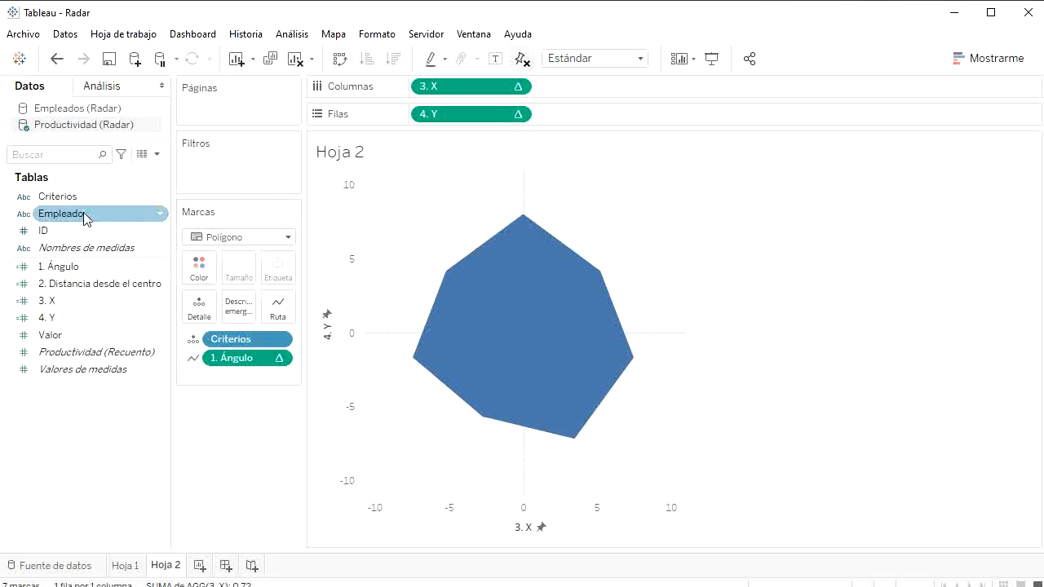
- Colour the polygons by Empleado and highlight Deseado, Empleado 1 and Empleado 2 in turn to compare their shapes
left_click_drag(85, 216, 208, 274)
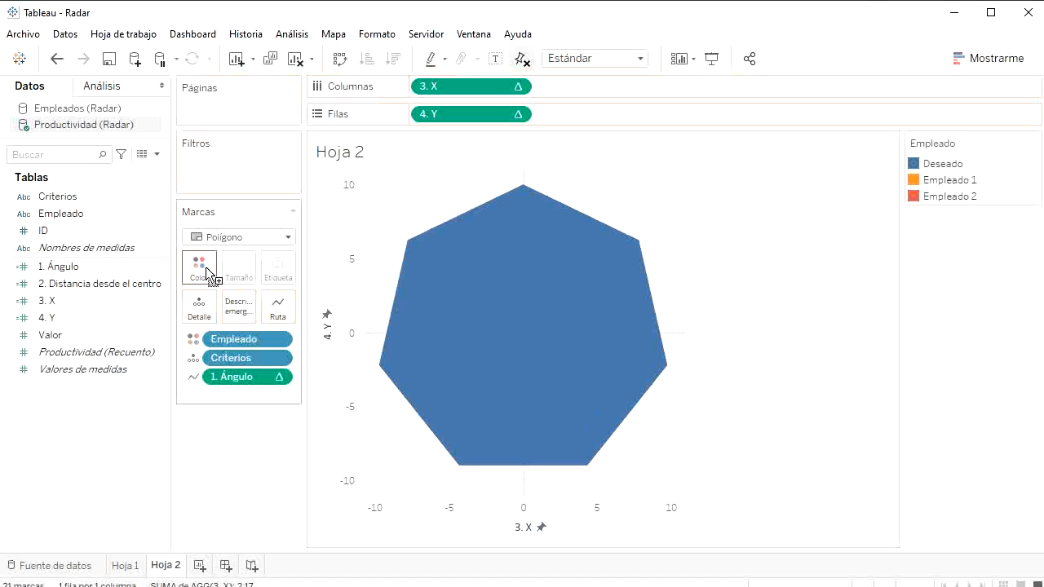
left_click(956, 185)
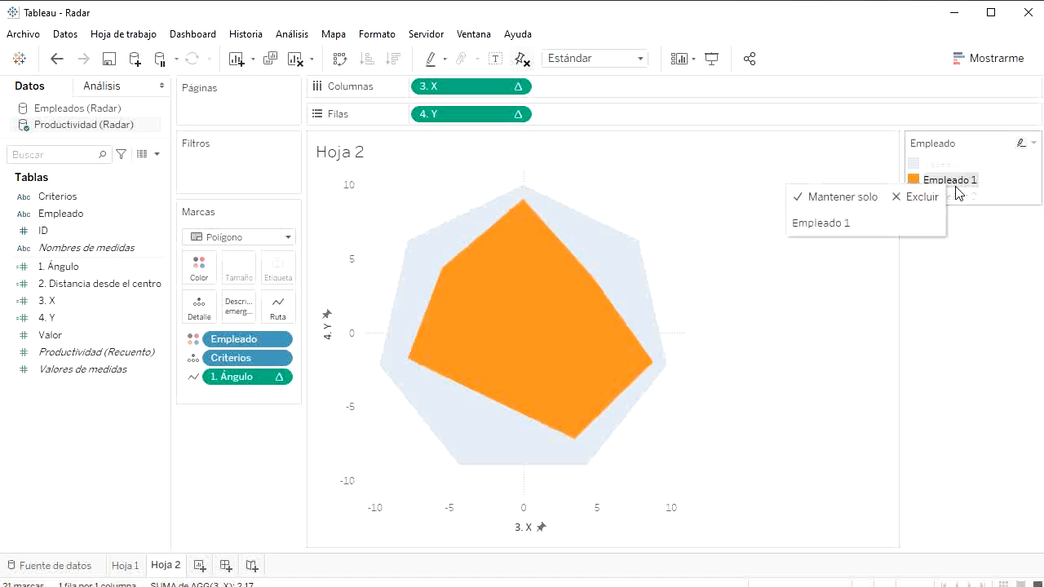
left_click(952, 196)
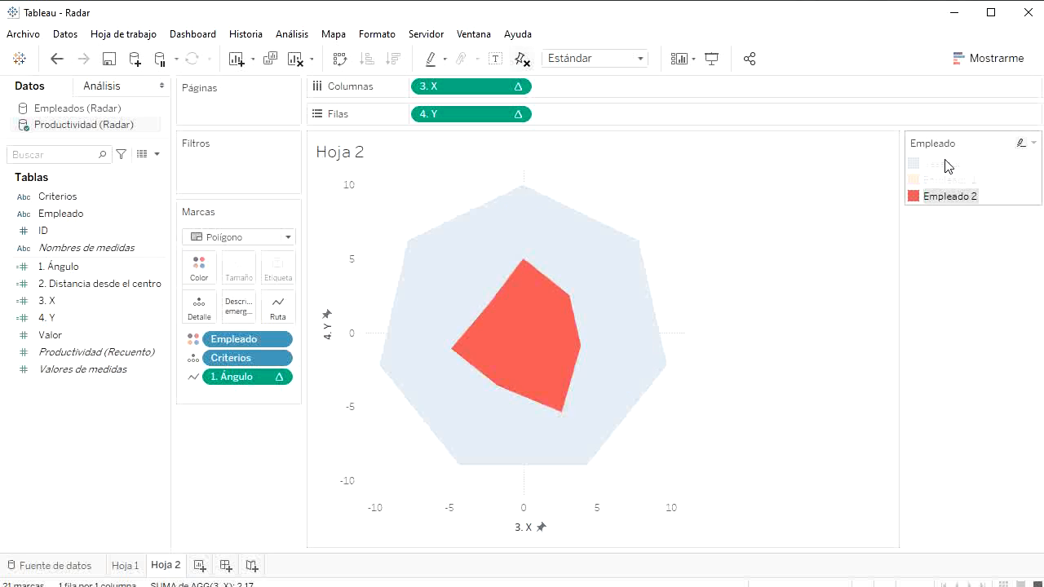
left_click(944, 165)
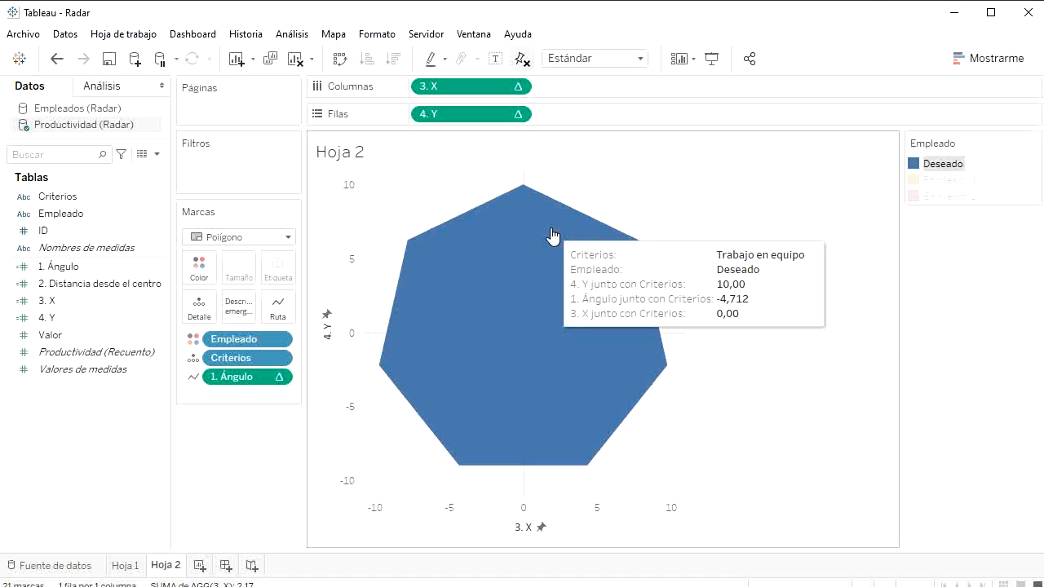
left_click(939, 182)
left_click(940, 198)
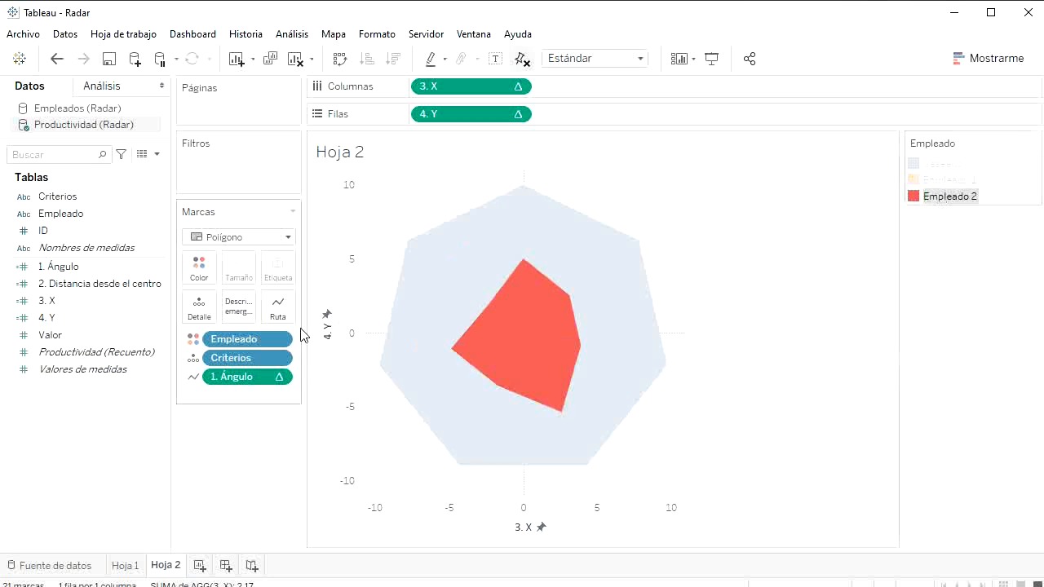
- Set the Empleado colours to white for Deseado and blue for Empleado 2, and clear the legend highlight
left_click(195, 267)
left_click(237, 320)
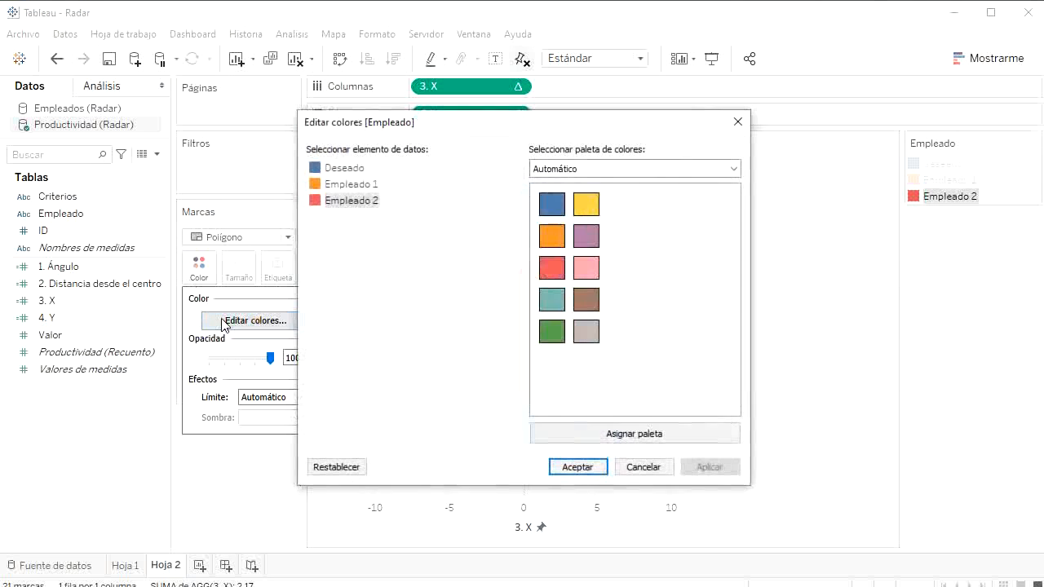
left_click(345, 169)
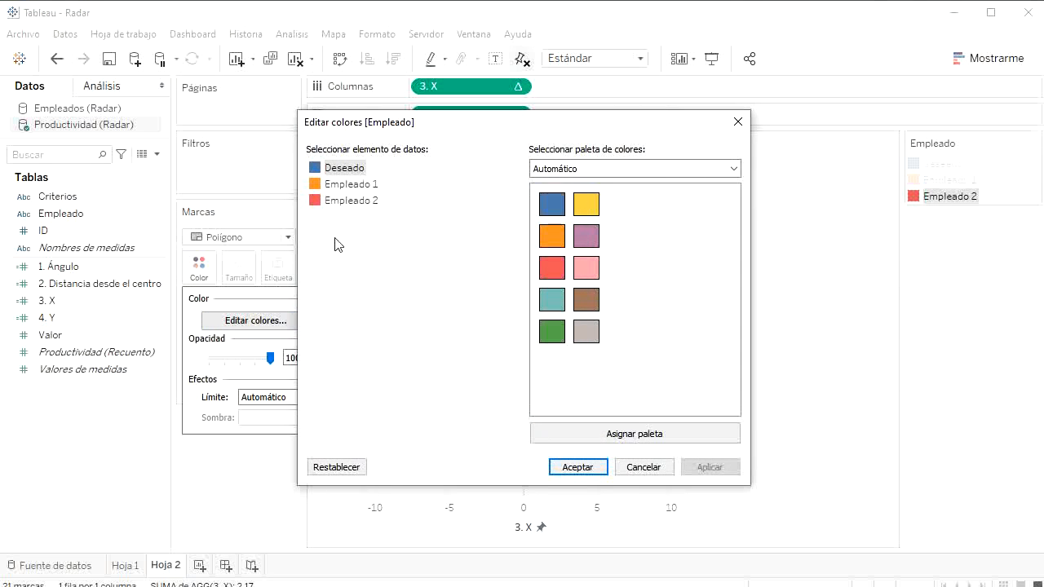
double_click(316, 168)
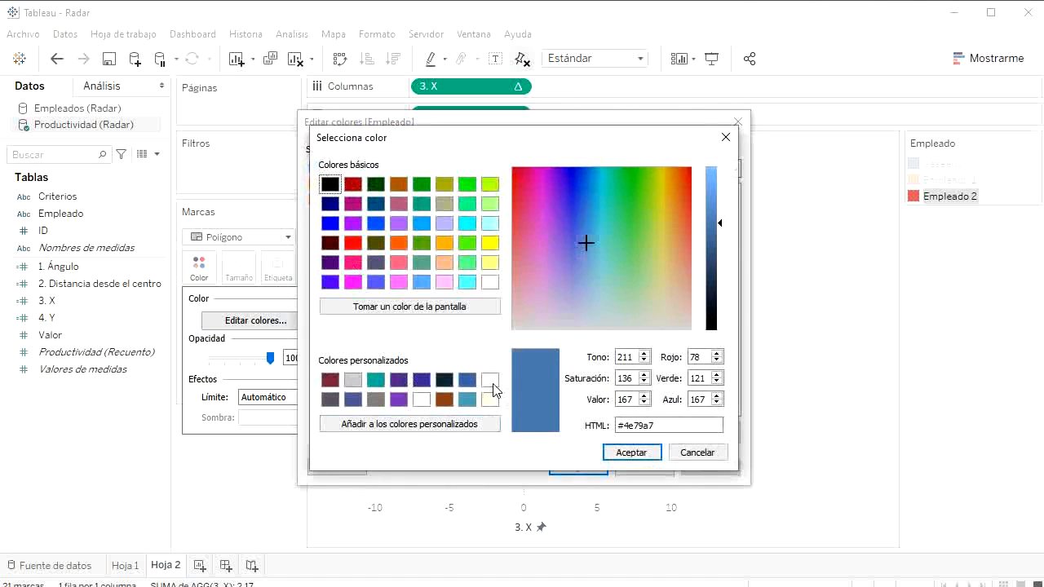
left_click(489, 379)
left_click(646, 453)
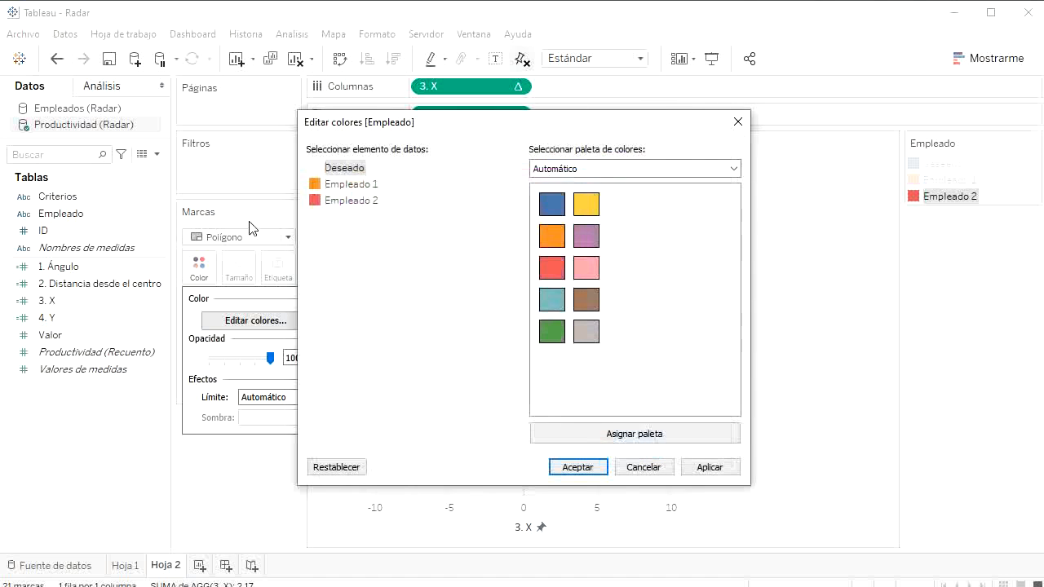
left_click(357, 204)
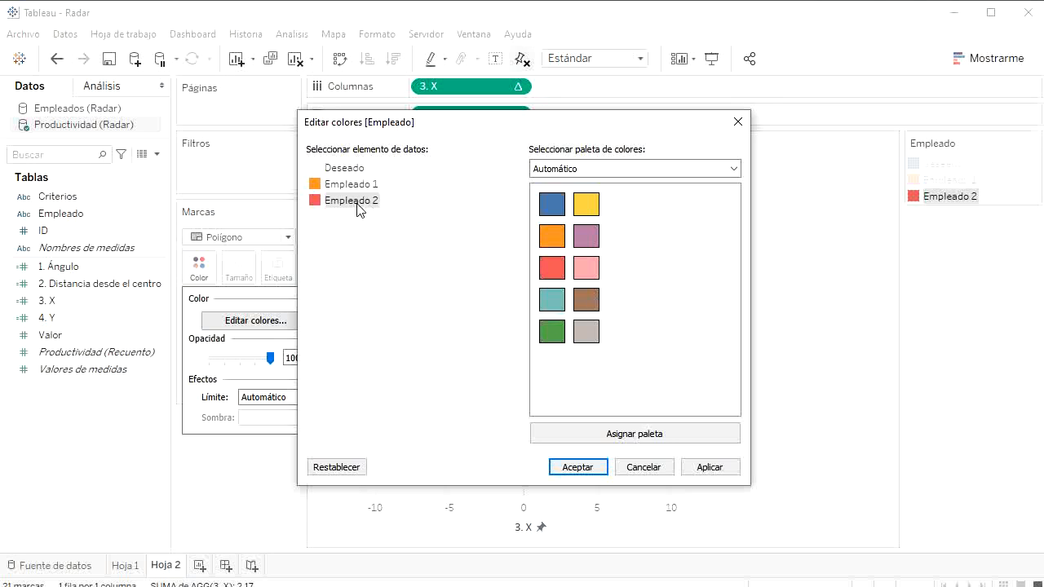
left_click(553, 204)
left_click(568, 468)
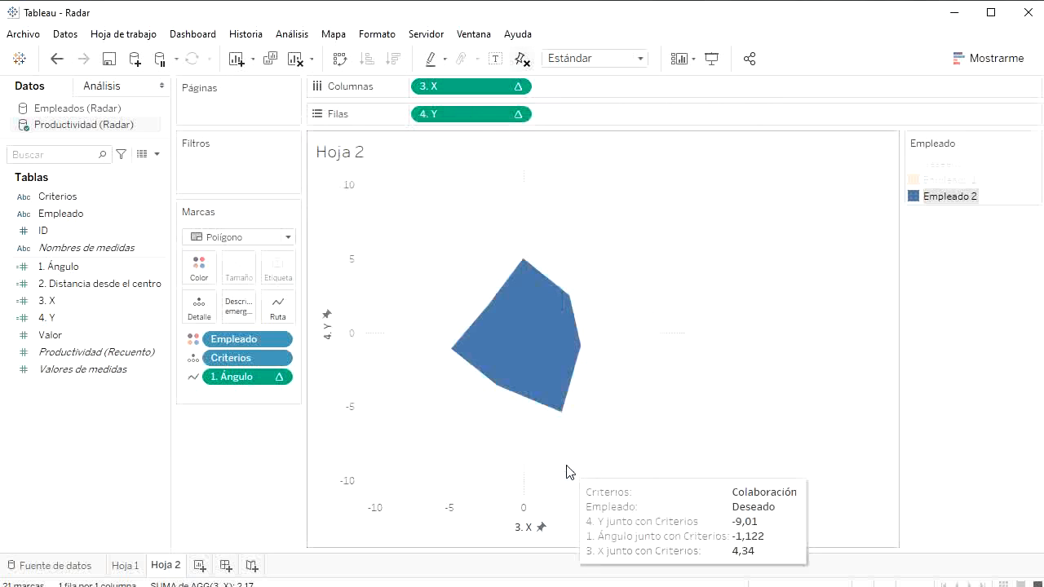
left_click(782, 352)
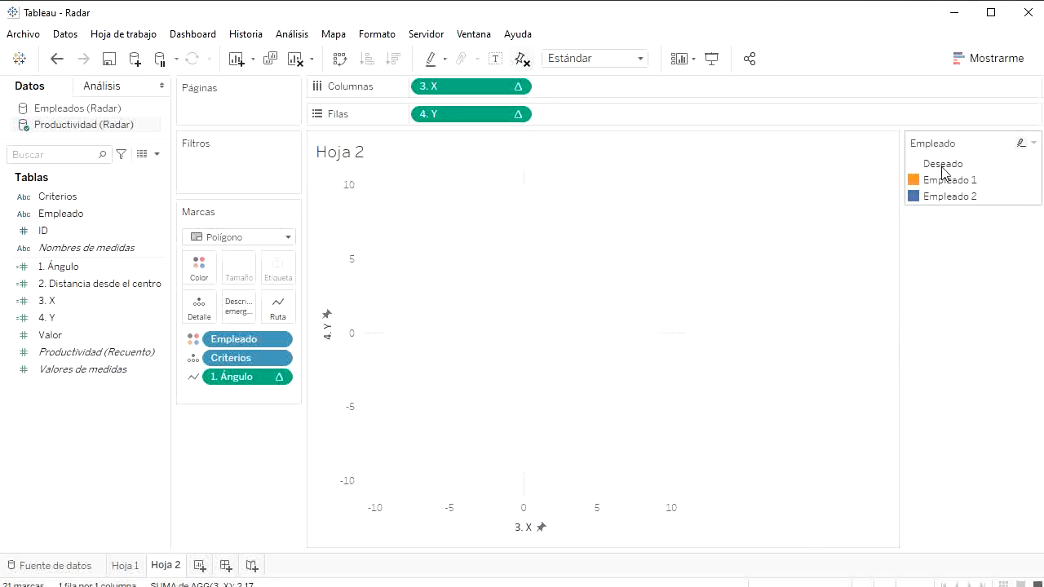
left_click(198, 269)
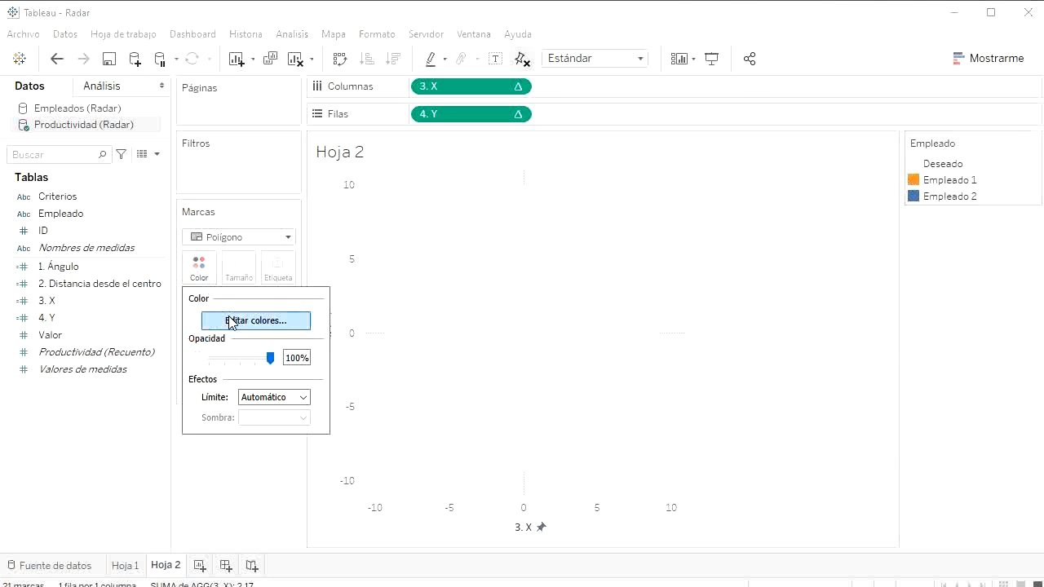
left_click(251, 321)
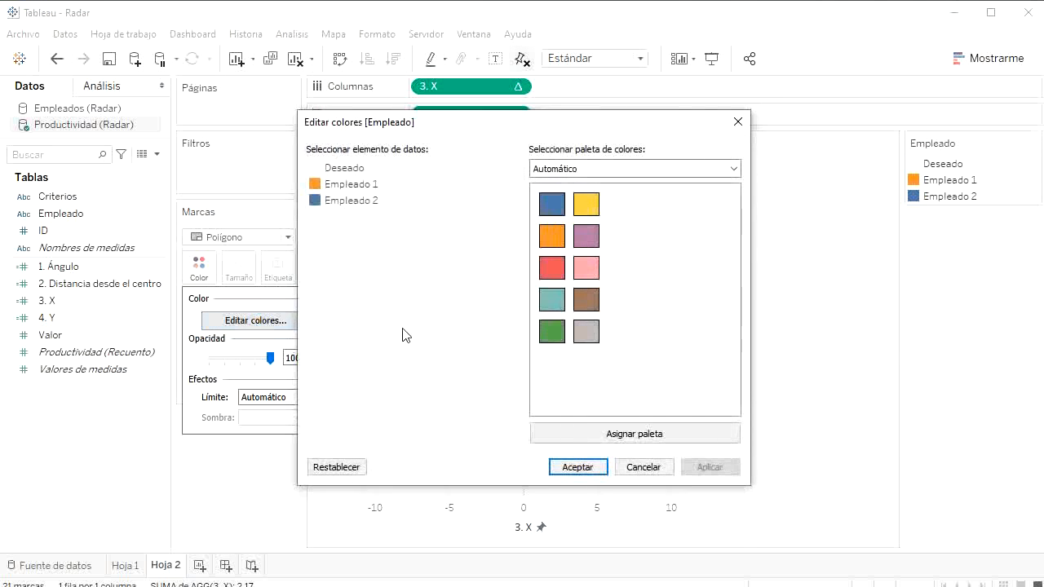
left_click(738, 115)
- Give the polygons a dark grey border and reduce their colour opacity to 43%
left_click(199, 268)
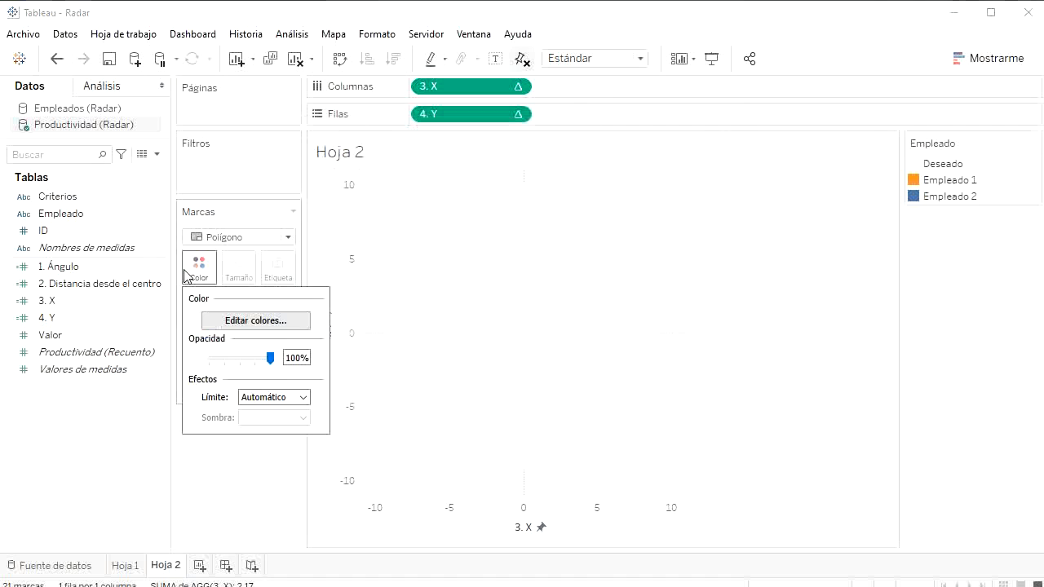
left_click(272, 397)
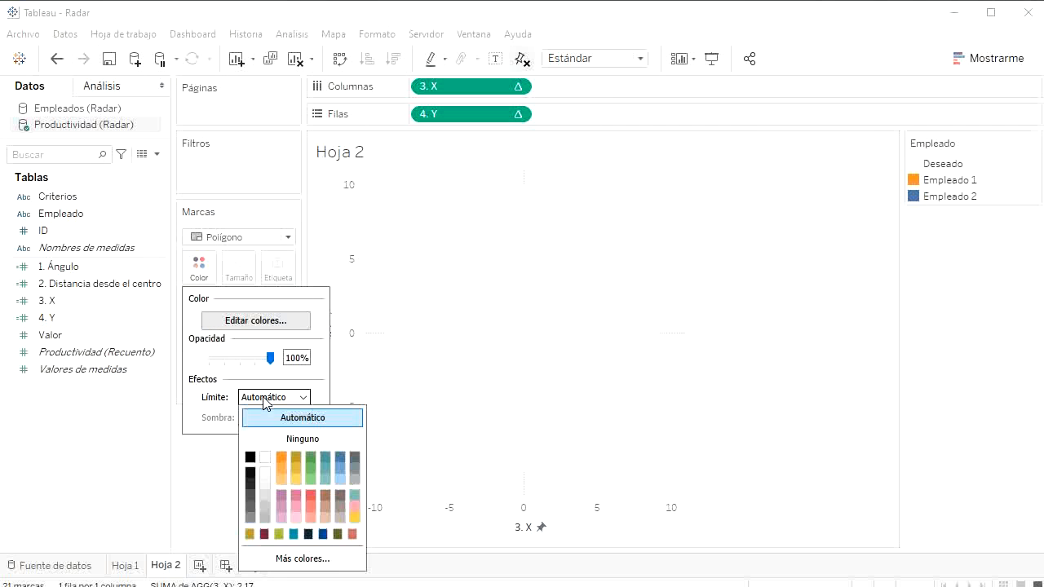
left_click(250, 494)
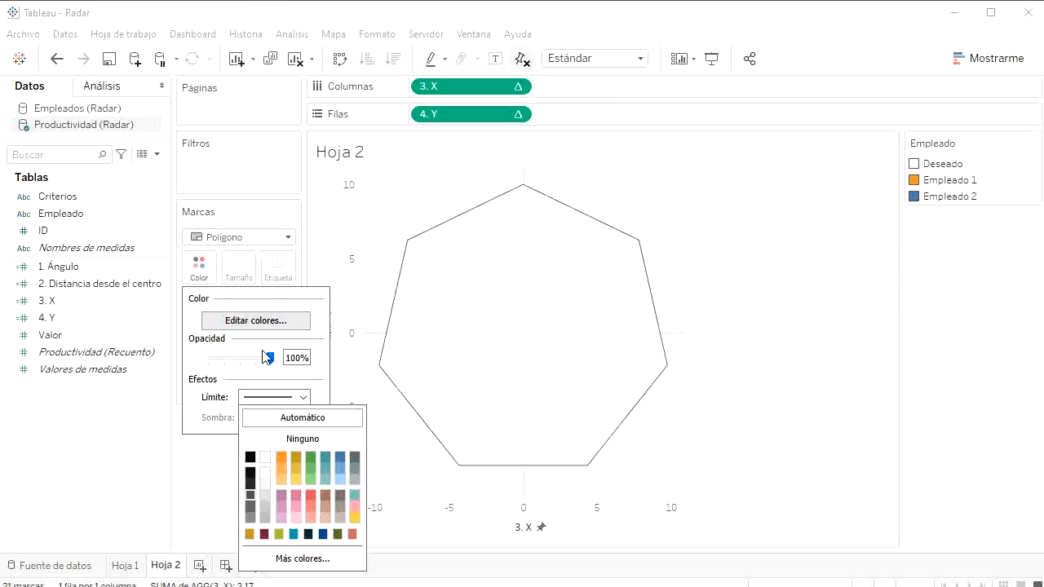
left_click_drag(270, 358, 237, 368)
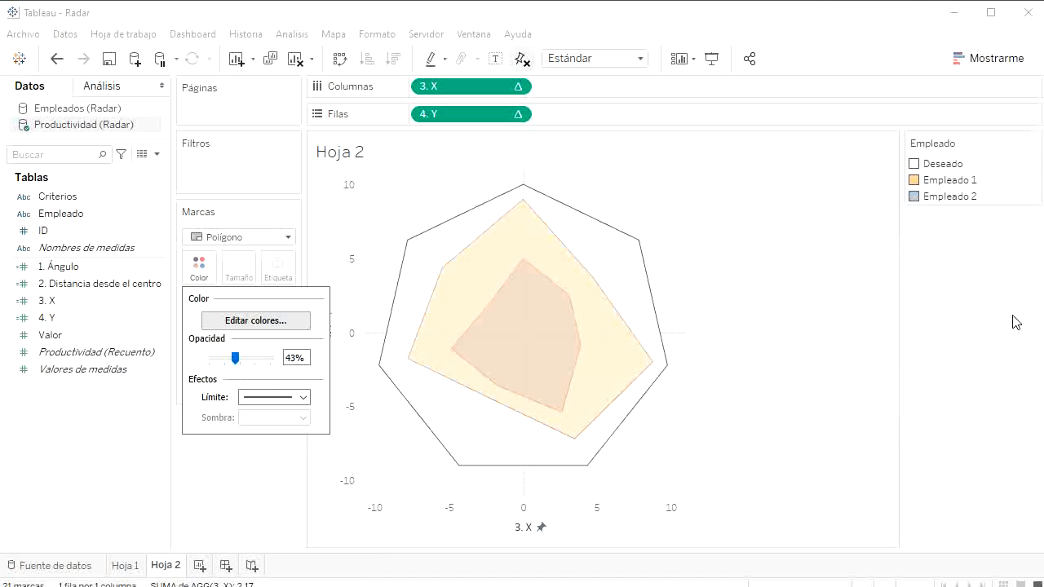
left_click(810, 362)
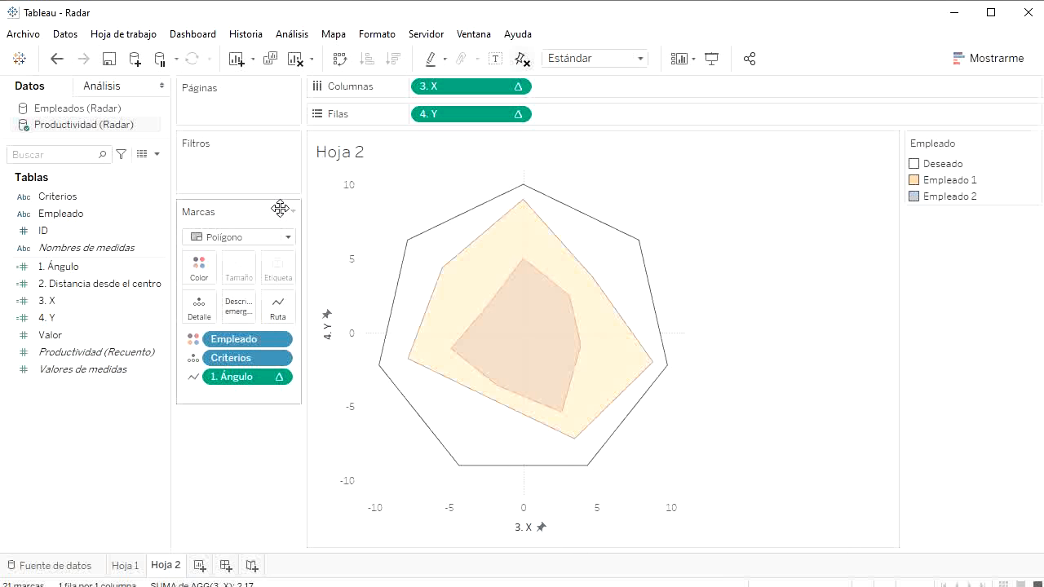
- Remove the grid lines and zero lines from the sheet by setting both to Ninguno in the line formatting
left_click(377, 35)
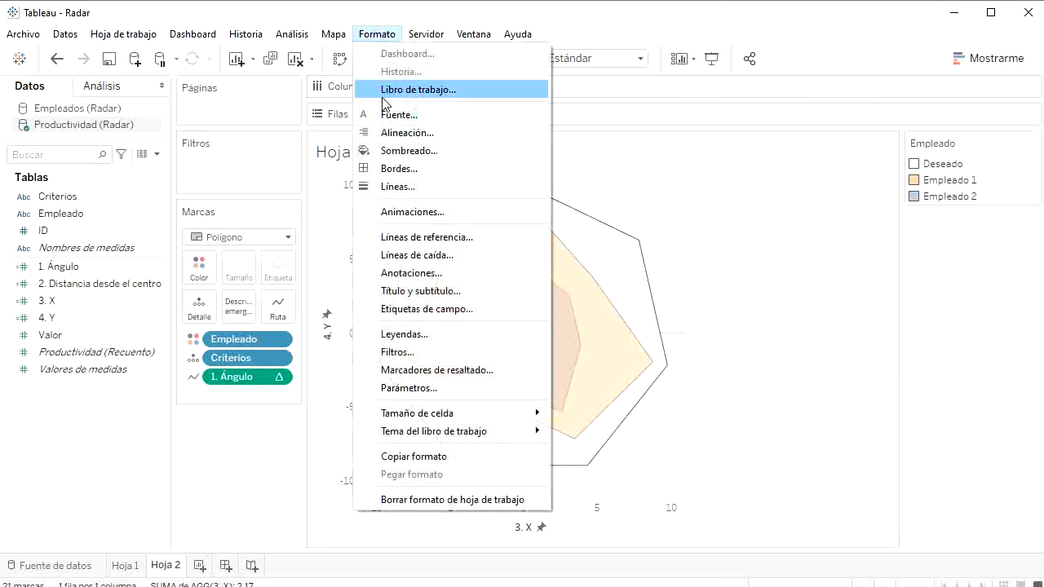
left_click(292, 219)
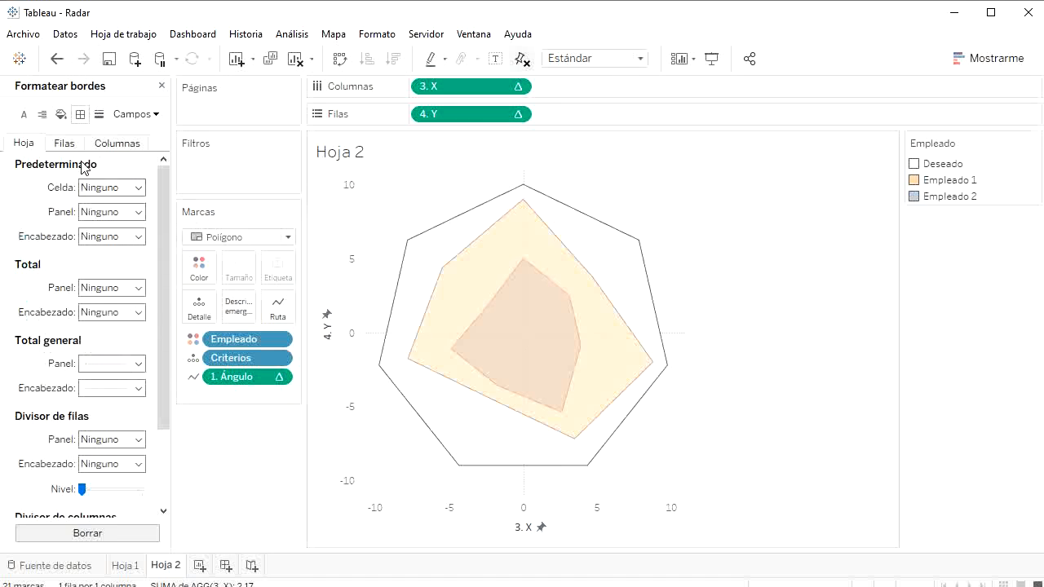
scroll(87, 373, "down", 3)
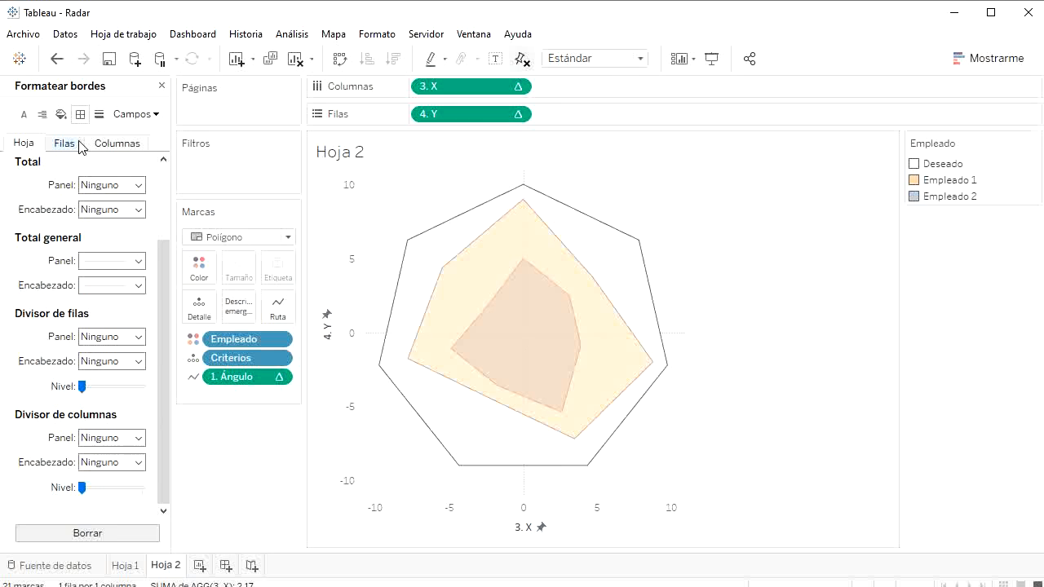
left_click(99, 115)
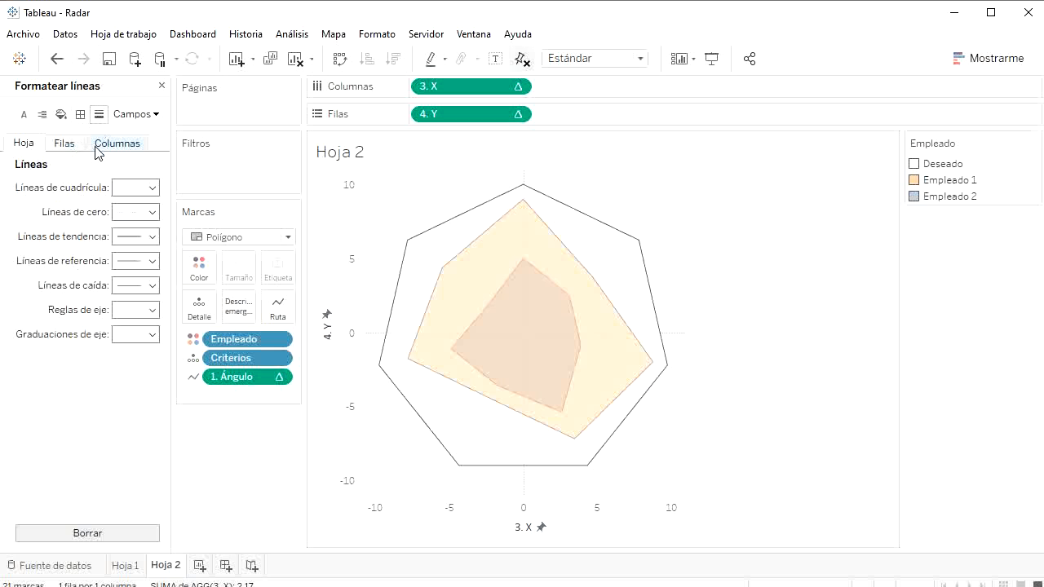
left_click(125, 189)
left_click(126, 213)
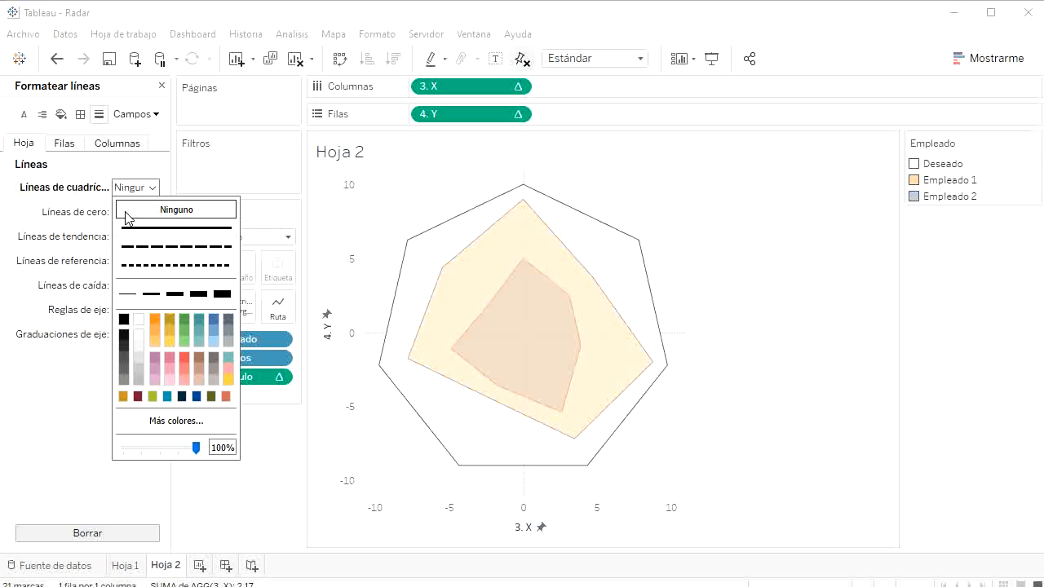
left_click(96, 216)
left_click(138, 212)
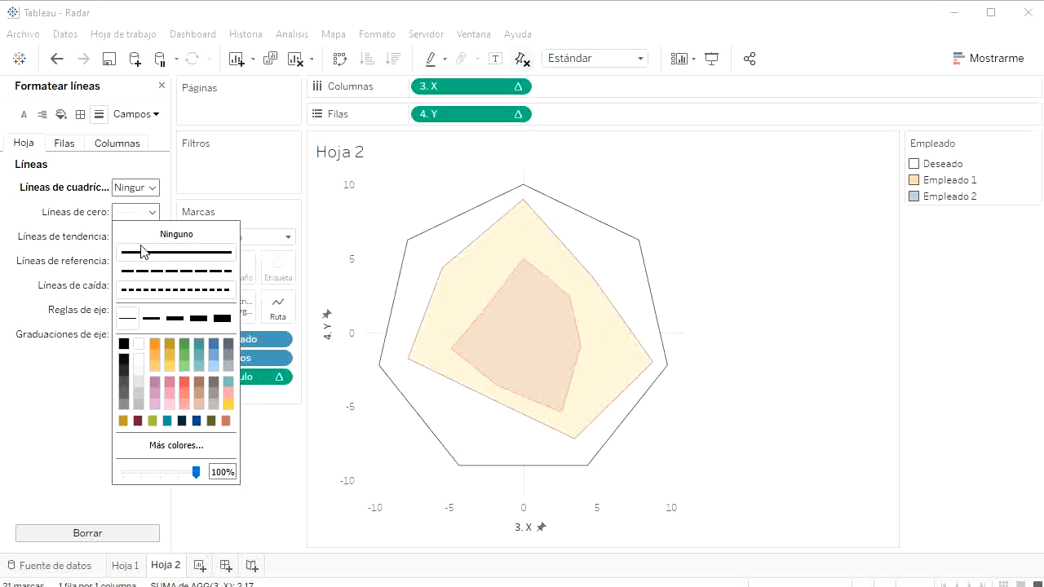
left_click(149, 234)
- Hide the headers of the 4. Y and 3. X axes
right_click(330, 255)
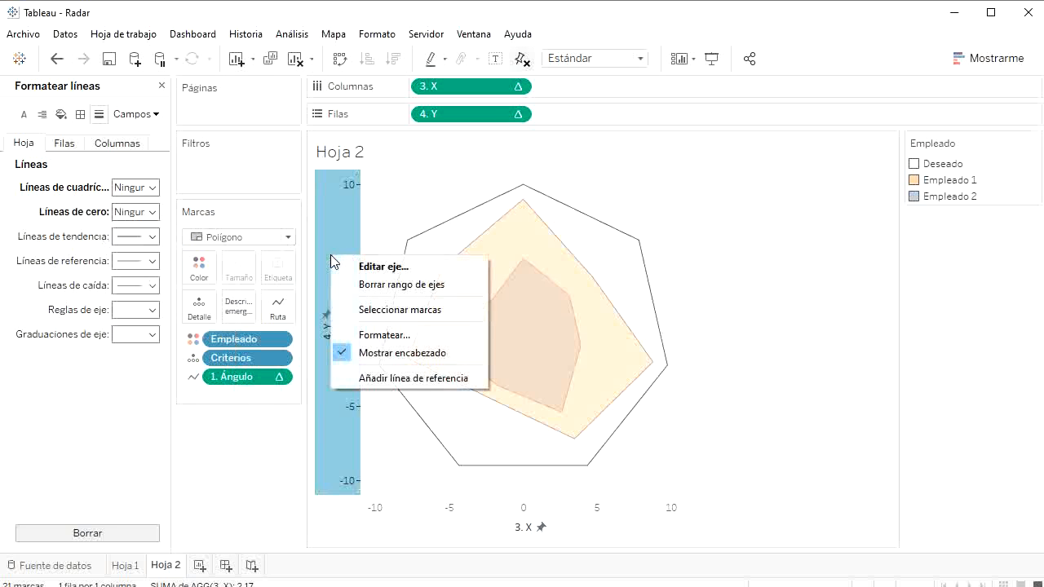
left_click(363, 352)
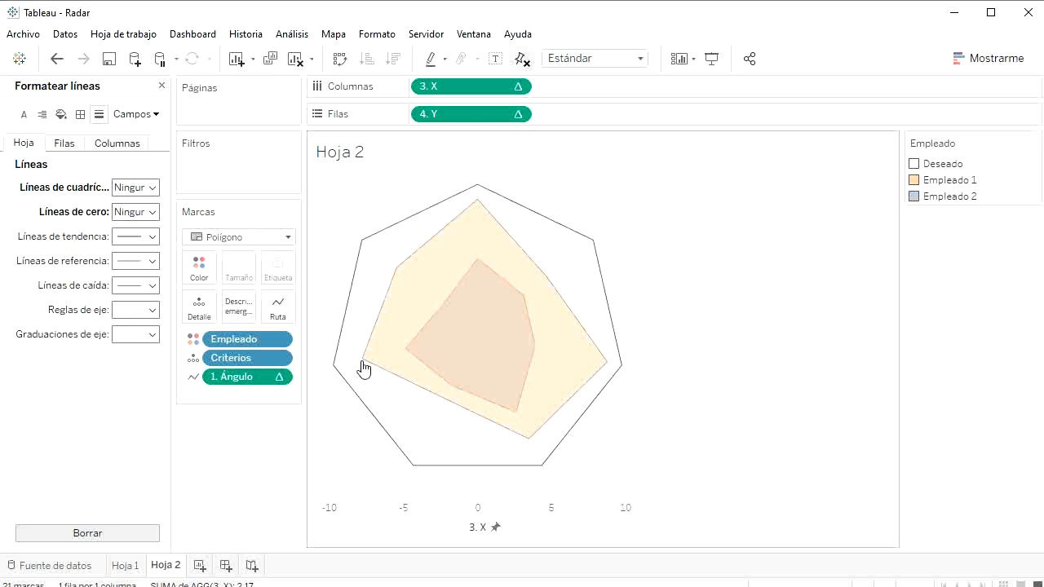
right_click(408, 522)
left_click(461, 485)
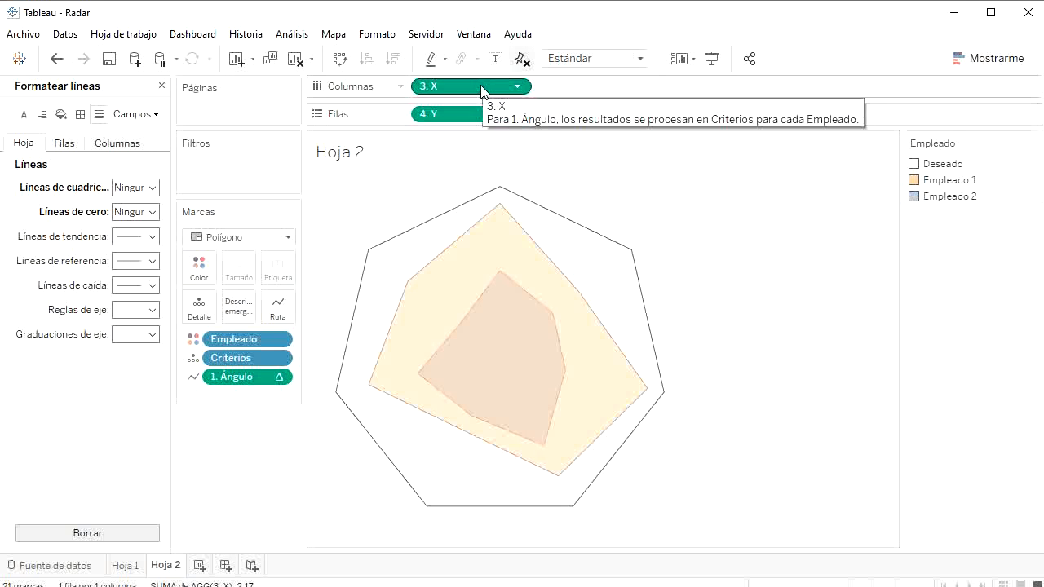
- Add a second copy of 3. X to Columns beside the first and close the line formatting
left_click_drag(481, 90, 562, 89)
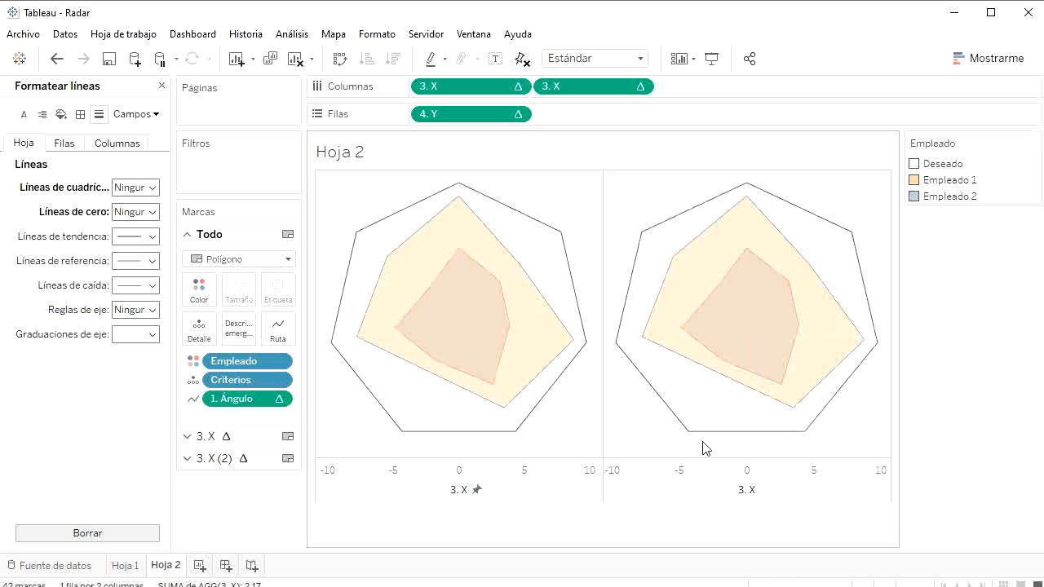
mouse_move(747, 201)
left_click(160, 86)
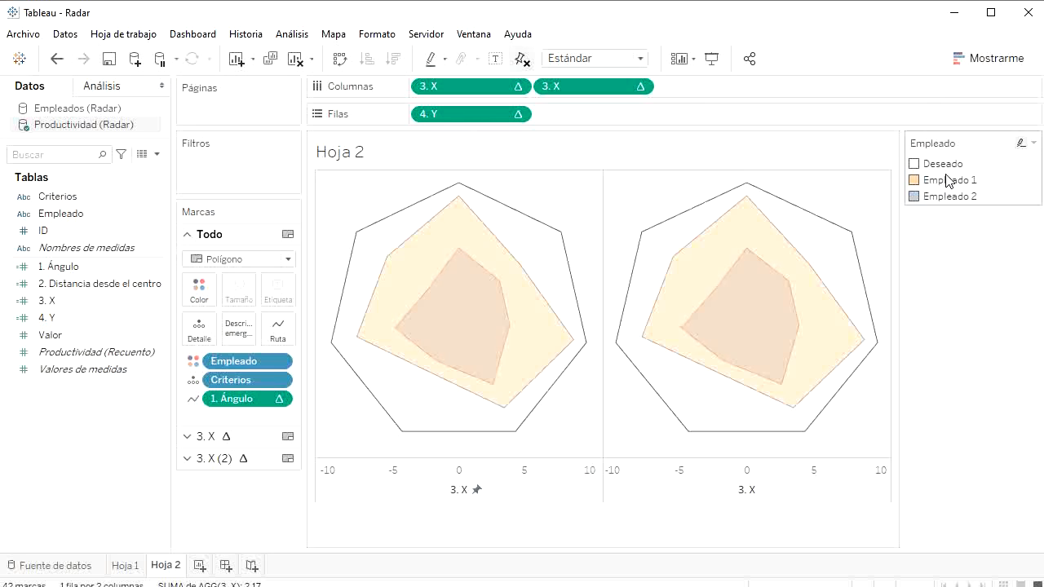
- Create a calculated field named Evaluación with the formula if [Empleado]<>'Deseado' THEN [Empleado] END
left_click(156, 154)
left_click(144, 169)
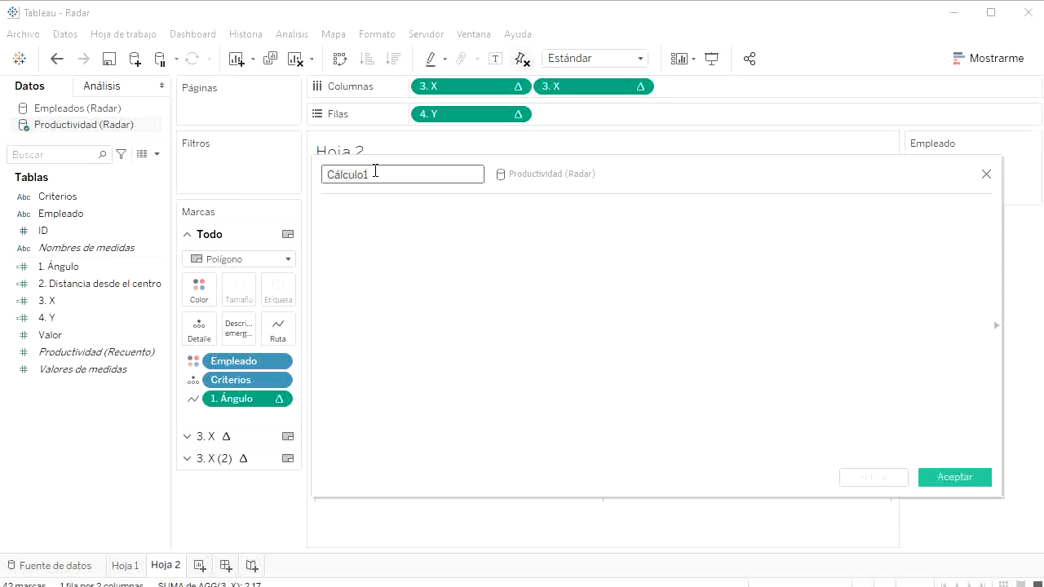
type("Evaluación")
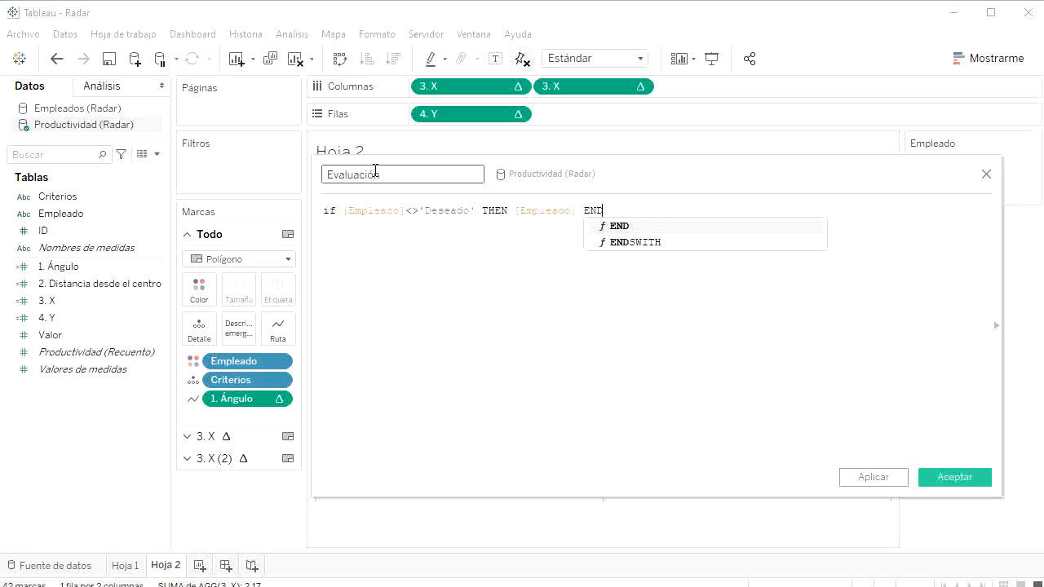
left_click(449, 280)
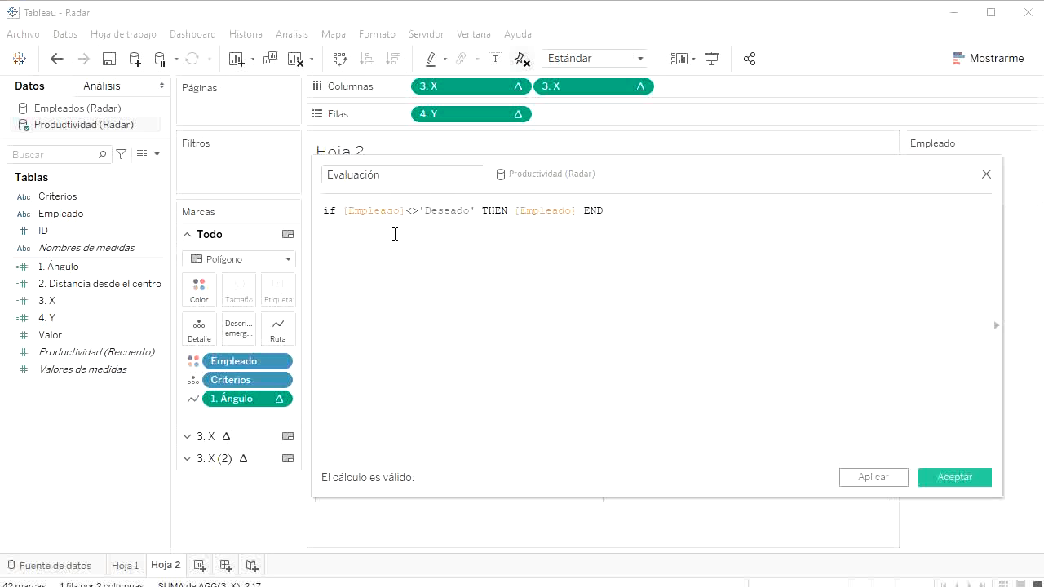
left_click(371, 215)
left_click_drag(428, 212, 468, 212)
left_click(545, 212)
left_click_drag(511, 213, 577, 213)
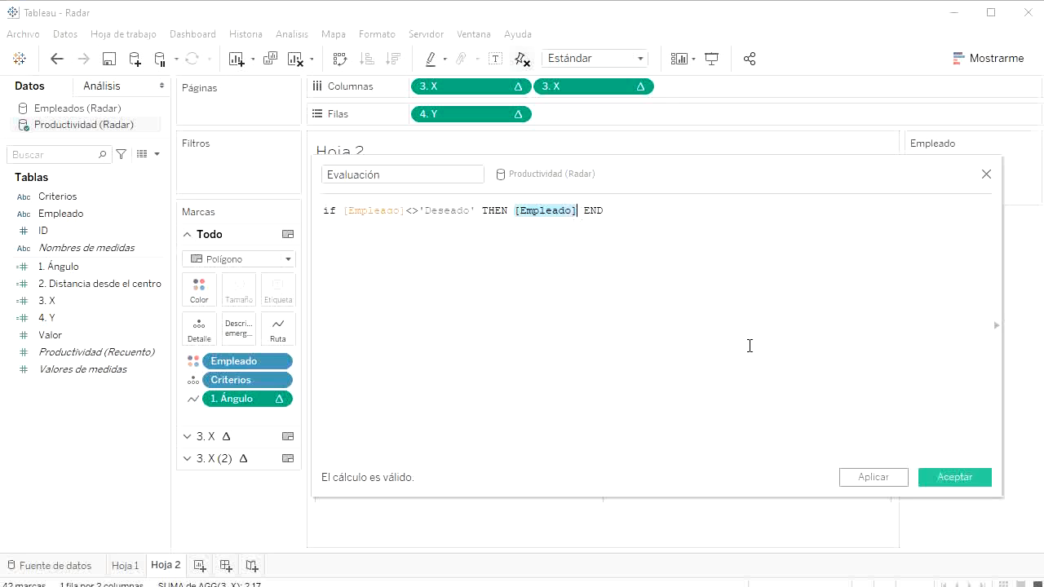
left_click(983, 477)
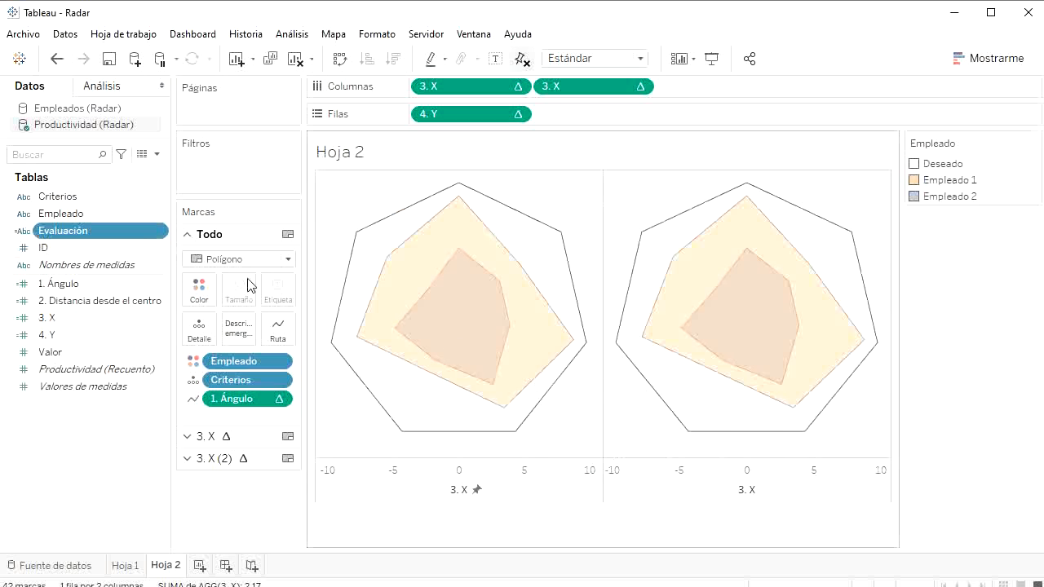
- Change the mark type of the second 3. X measure to Círculo
left_click(210, 461)
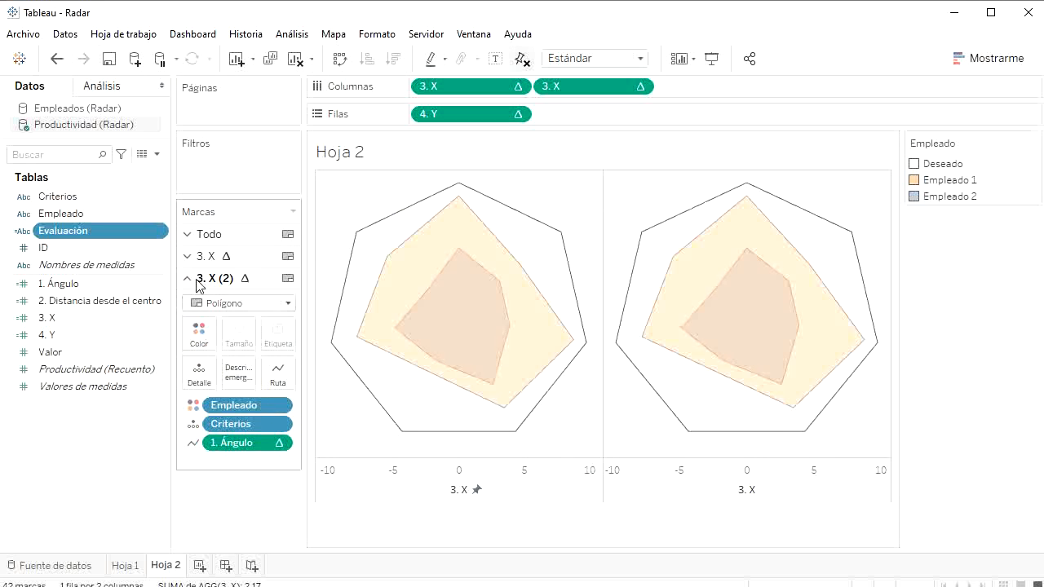
left_click(289, 304)
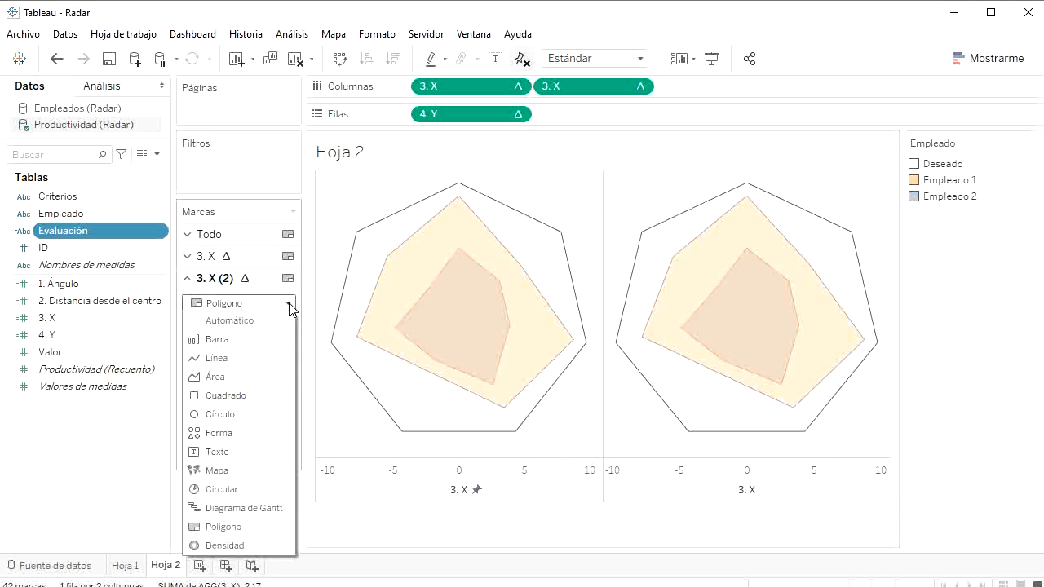
left_click(245, 415)
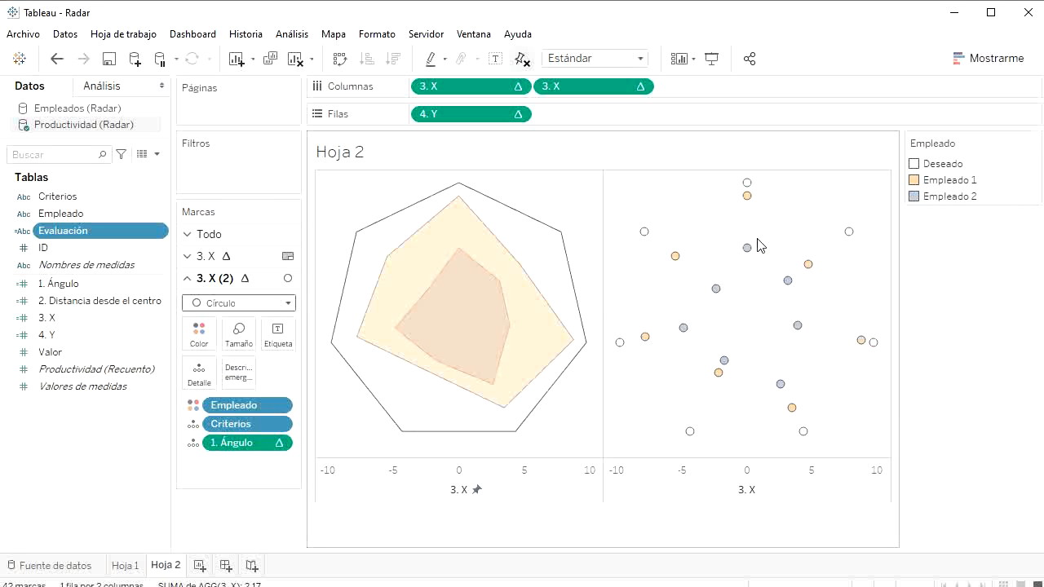
- Replace Empleado with Evaluación as the colour field of the circle marks
left_click_drag(227, 412, 200, 406)
double_click(236, 404)
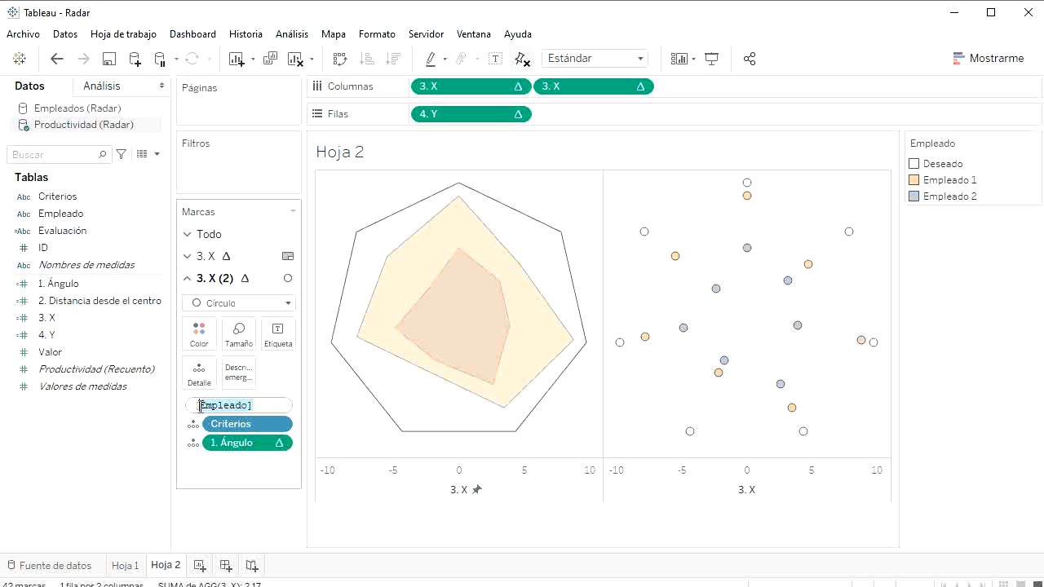
type("E")
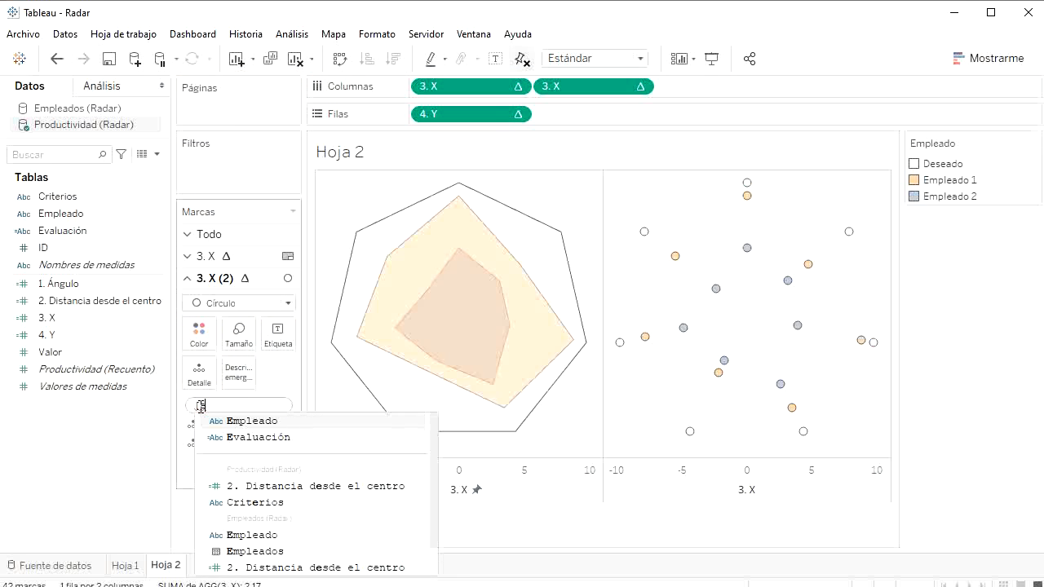
left_click(302, 438)
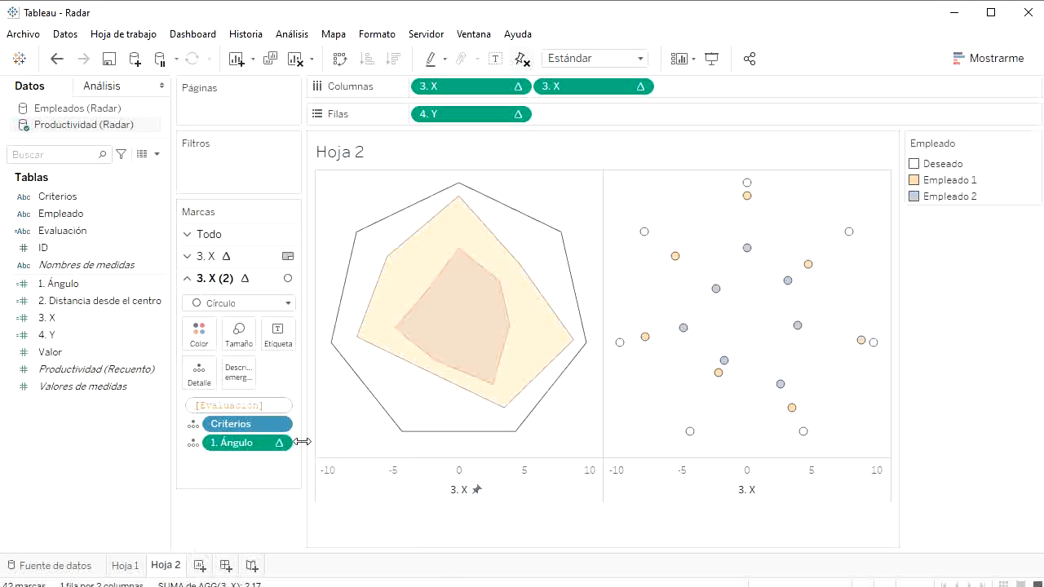
key("Return")
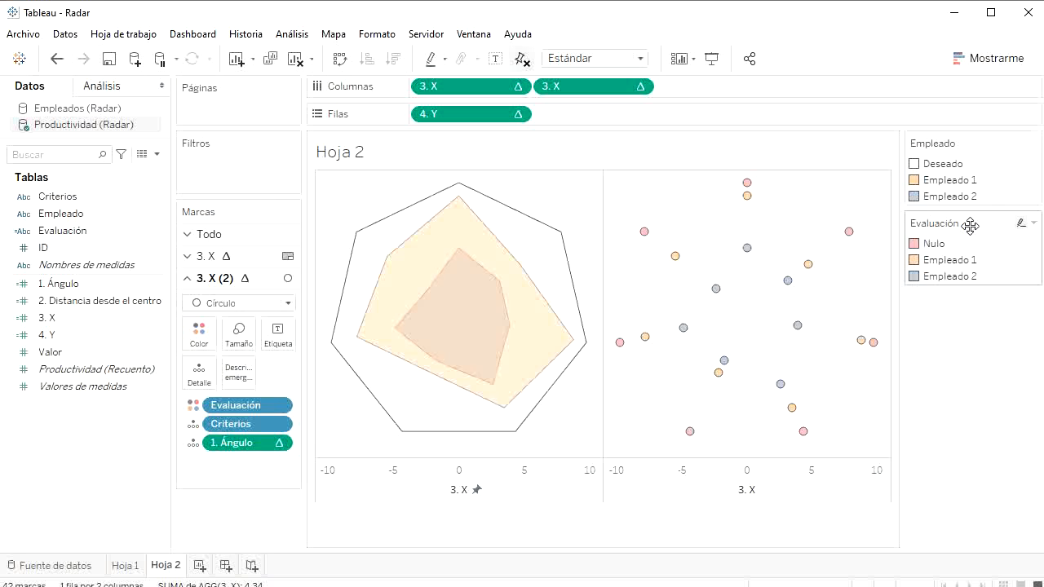
- Hide the Nulo member of Evaluación from the chart
left_click(933, 245)
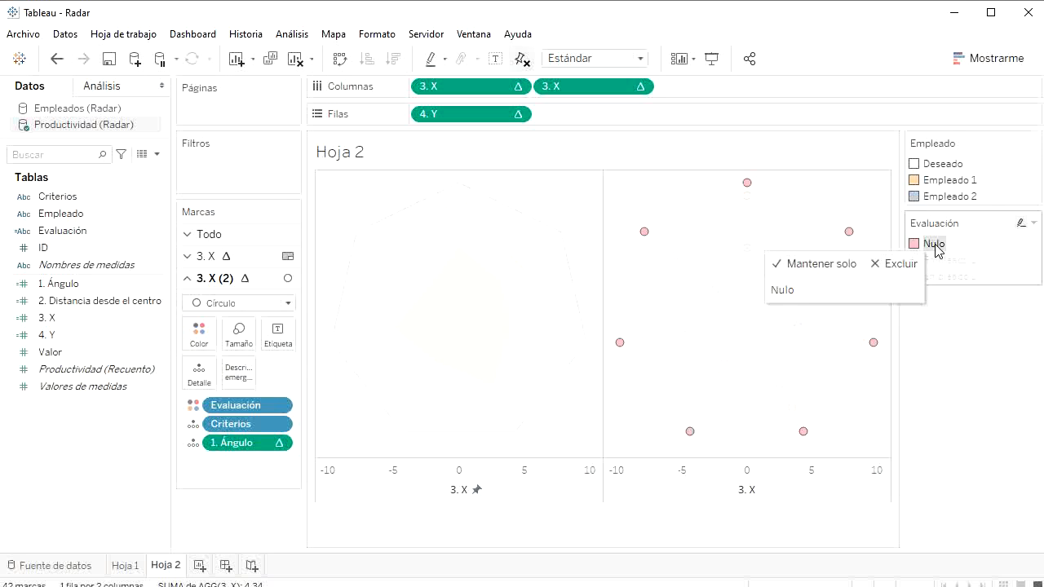
right_click(936, 249)
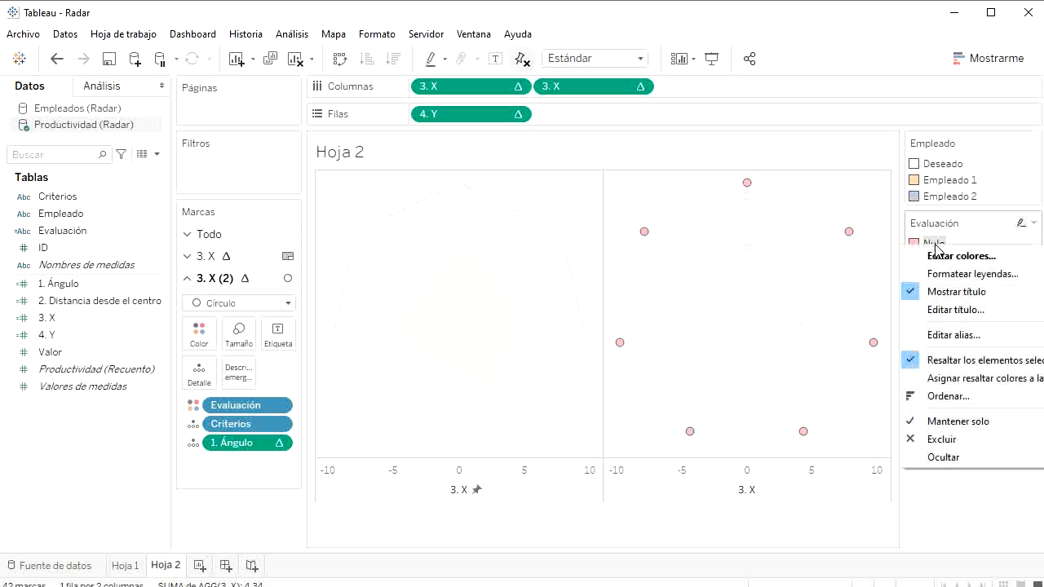
left_click(954, 457)
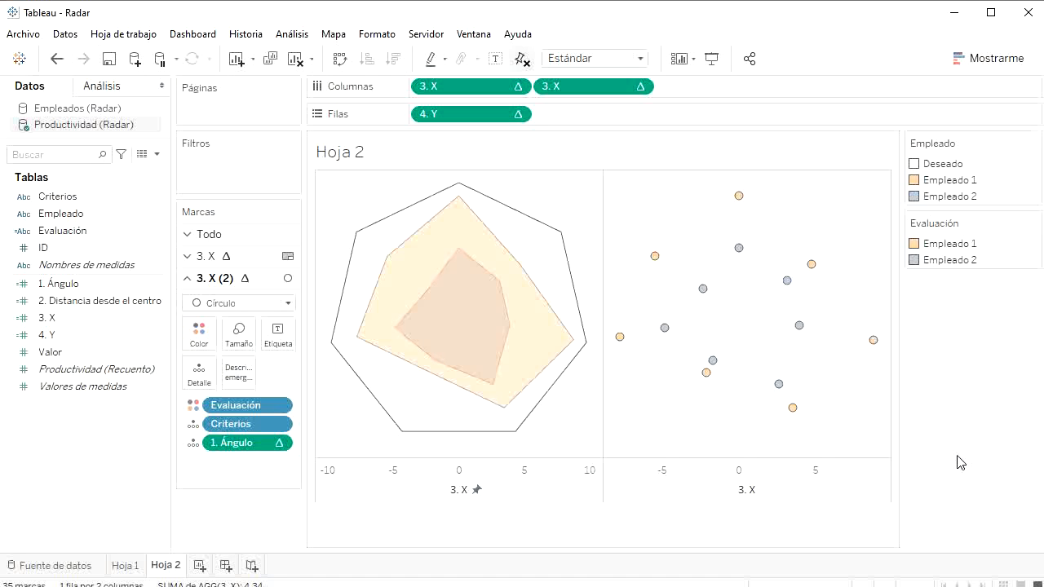
- Combine the two 3. X charts into a dual axis and synchronise their axes
right_click(804, 474)
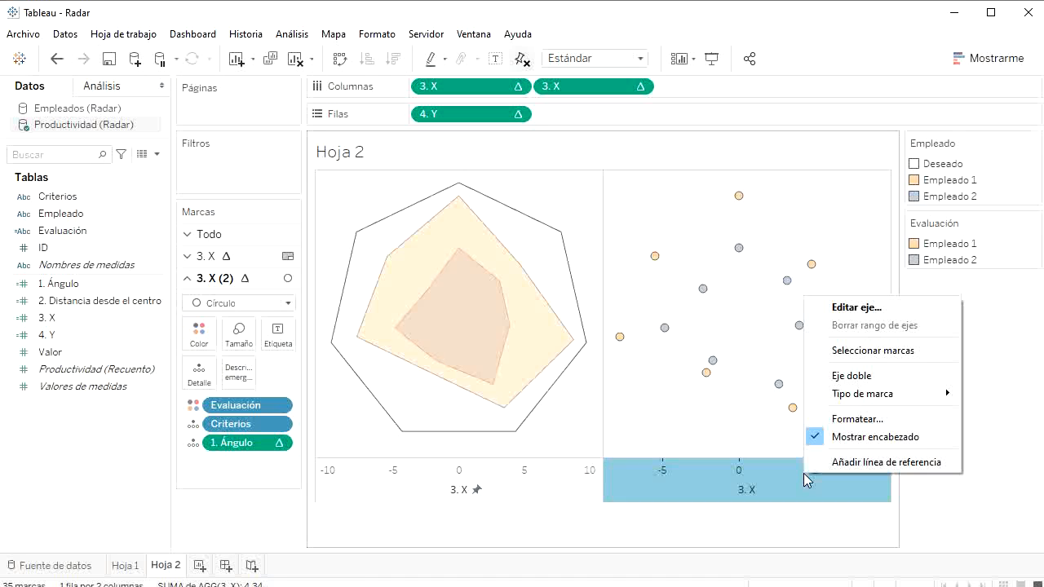
left_click(851, 375)
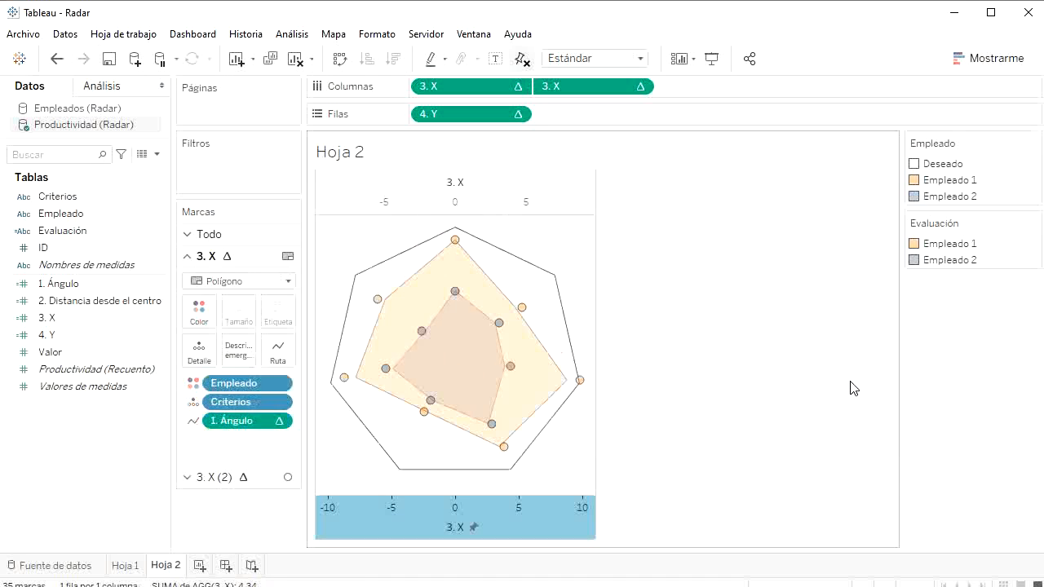
right_click(530, 200)
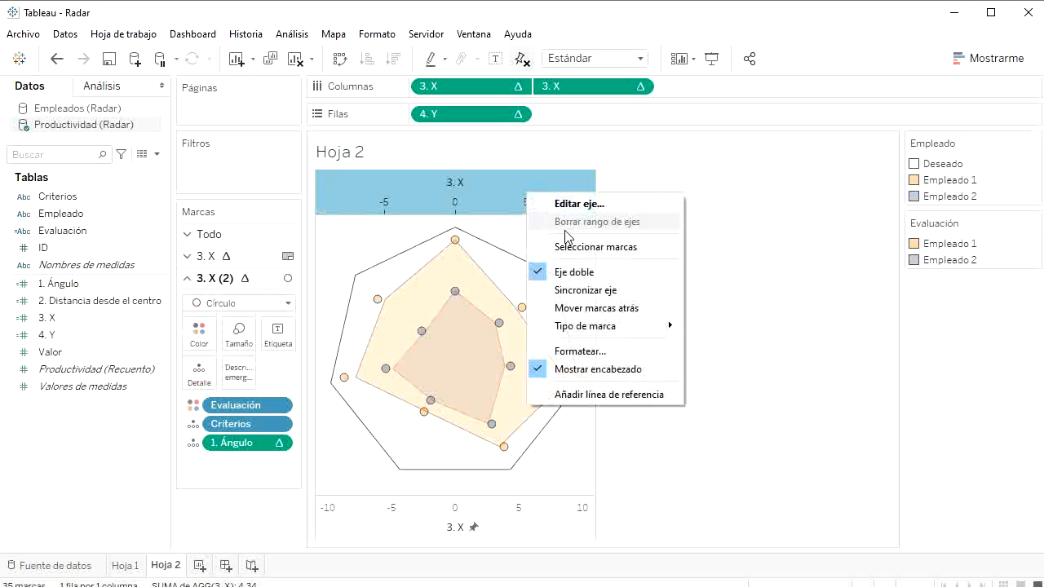
left_click(584, 291)
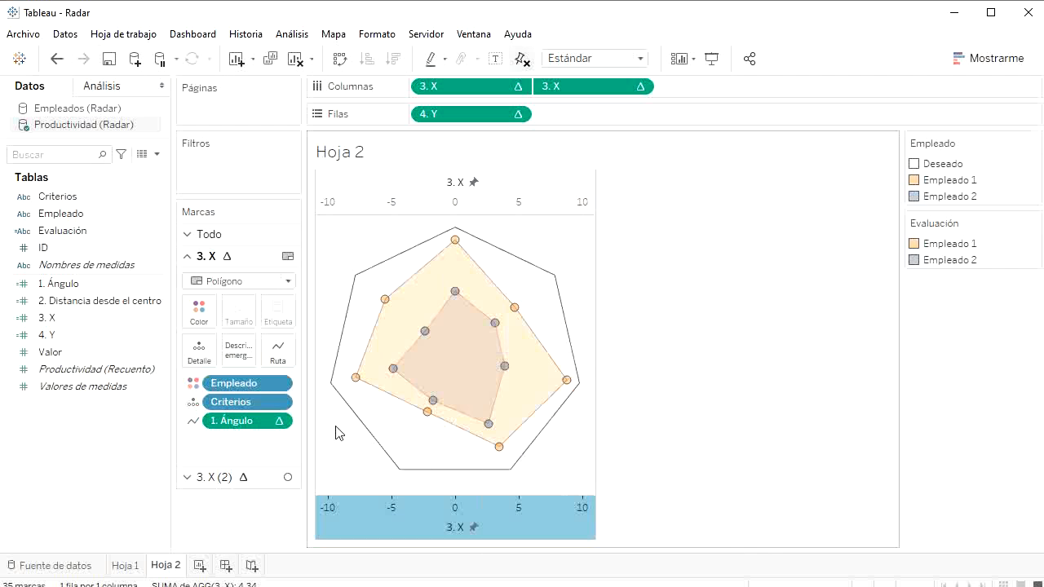
- Remove the border from the circle marks and raise their colour opacity to 100%
left_click(227, 483)
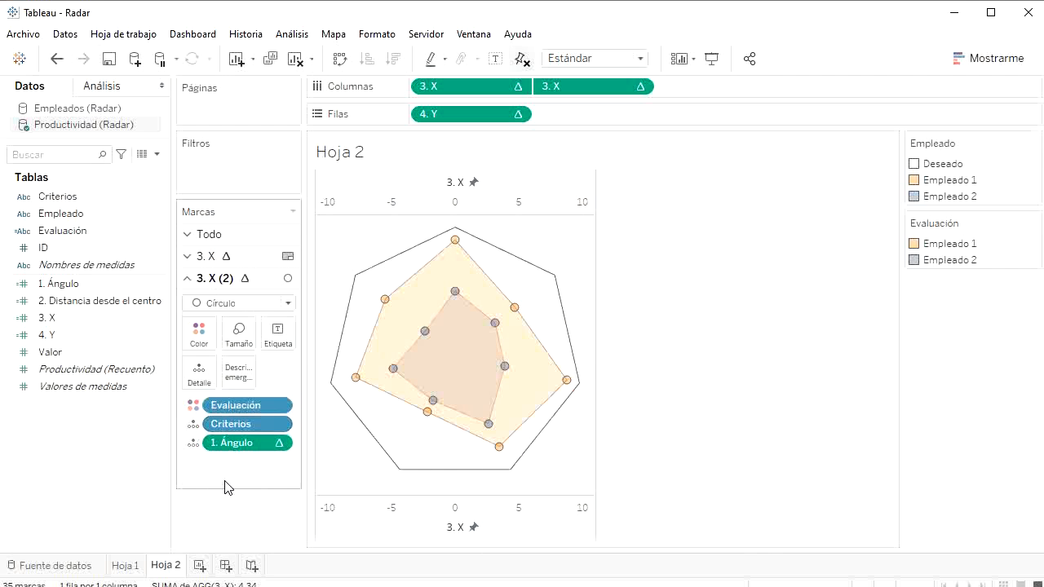
left_click(198, 330)
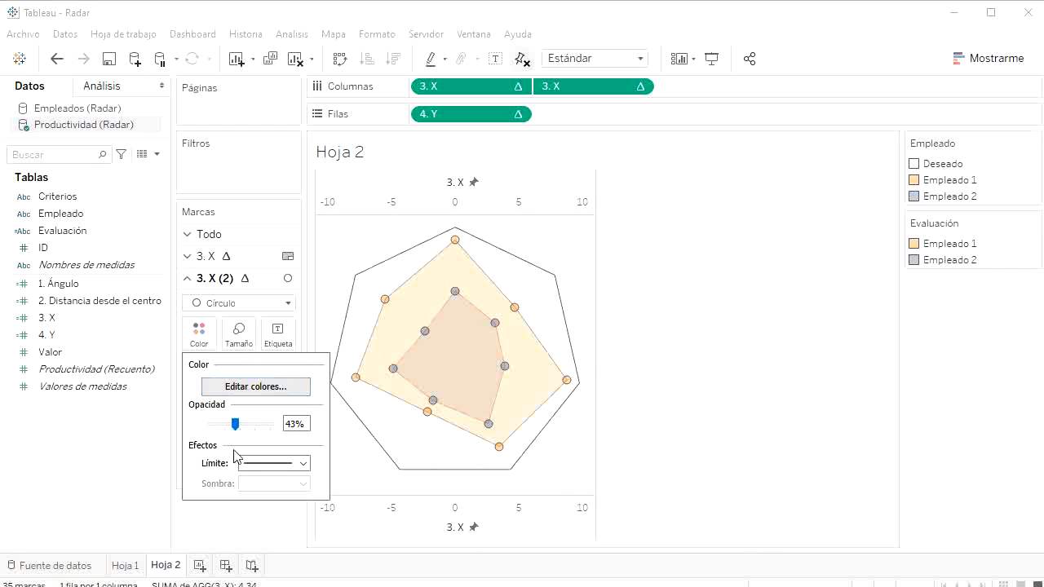
left_click(277, 463)
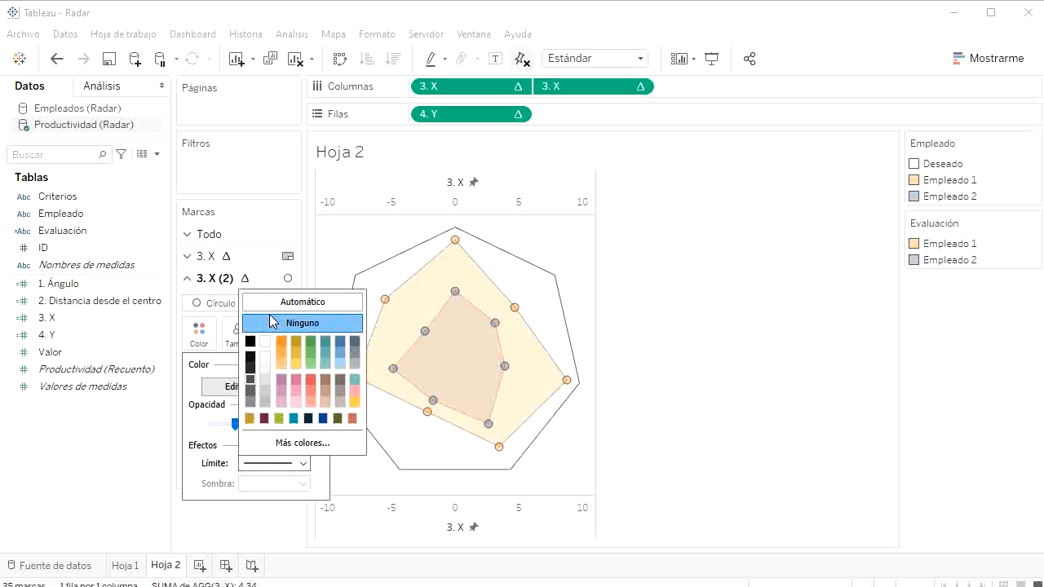
left_click(269, 323)
left_click(220, 424)
left_click_drag(221, 424, 271, 424)
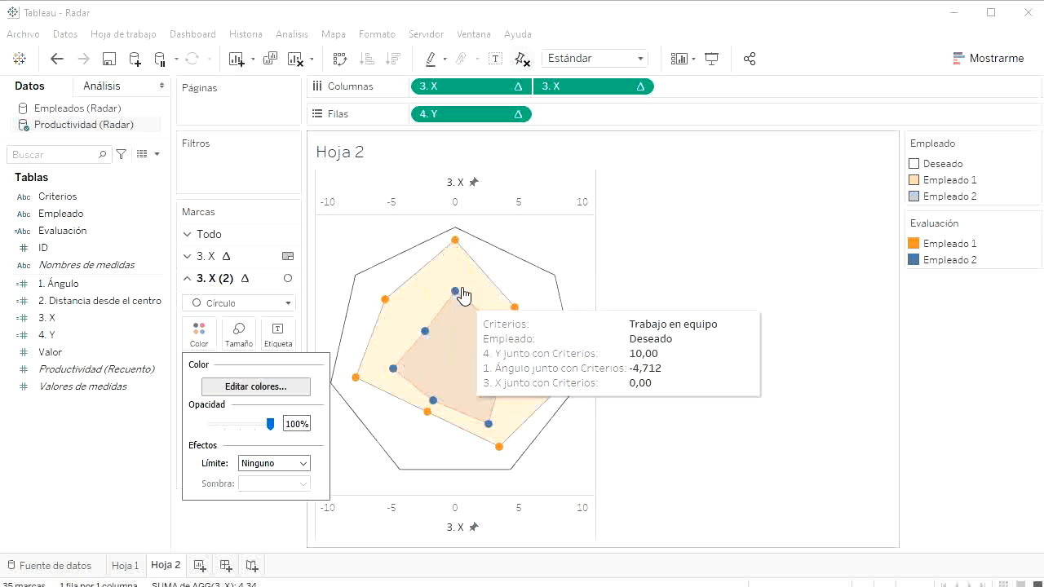
left_click(709, 419)
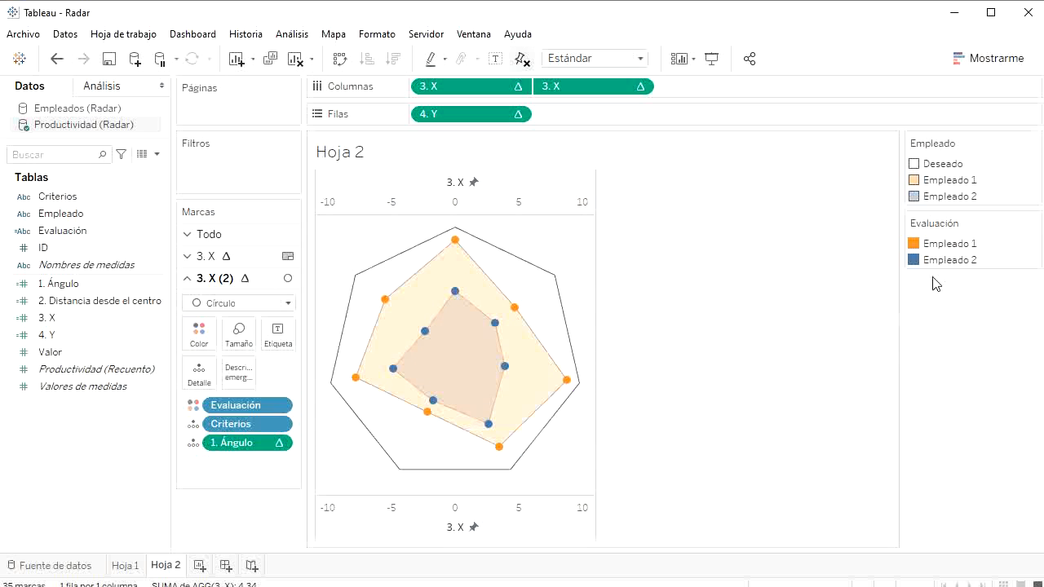
- Hide the 3. X axis headers and set the pane borders of the row and column dividers to Ninguno
right_click(481, 188)
left_click(553, 365)
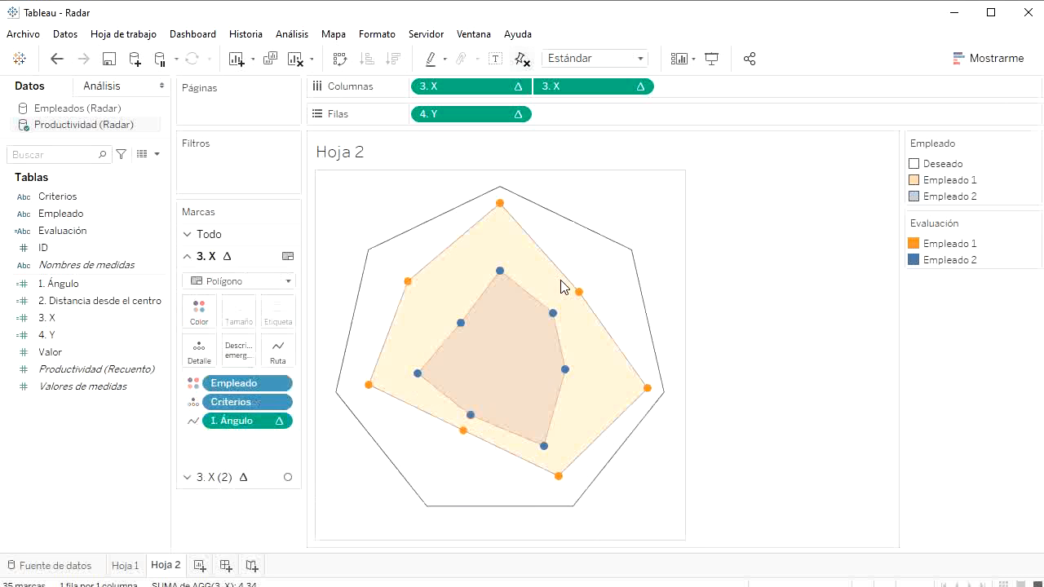
left_click(379, 34)
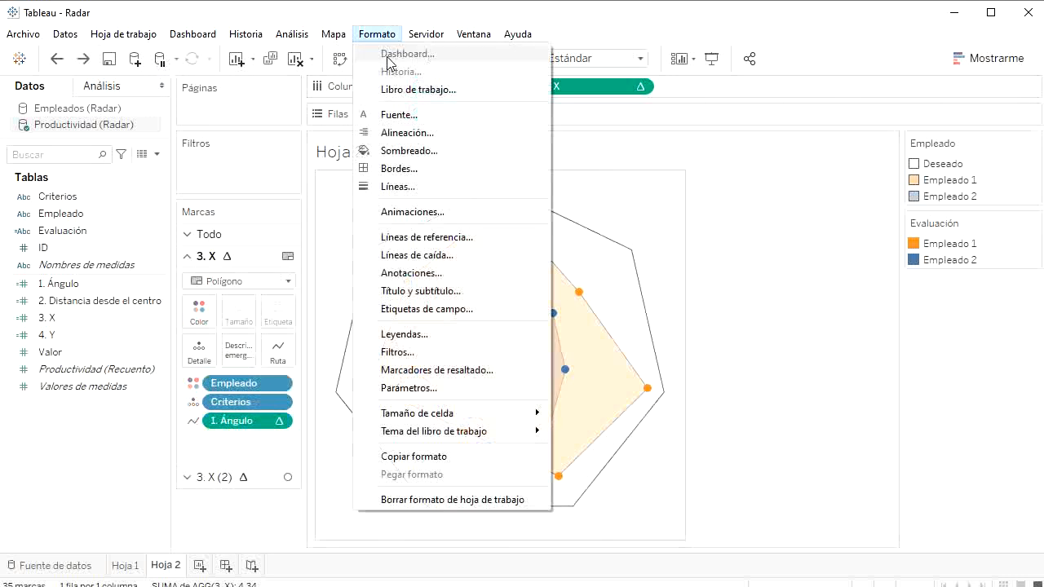
left_click(393, 169)
scroll(105, 320, "down", 3)
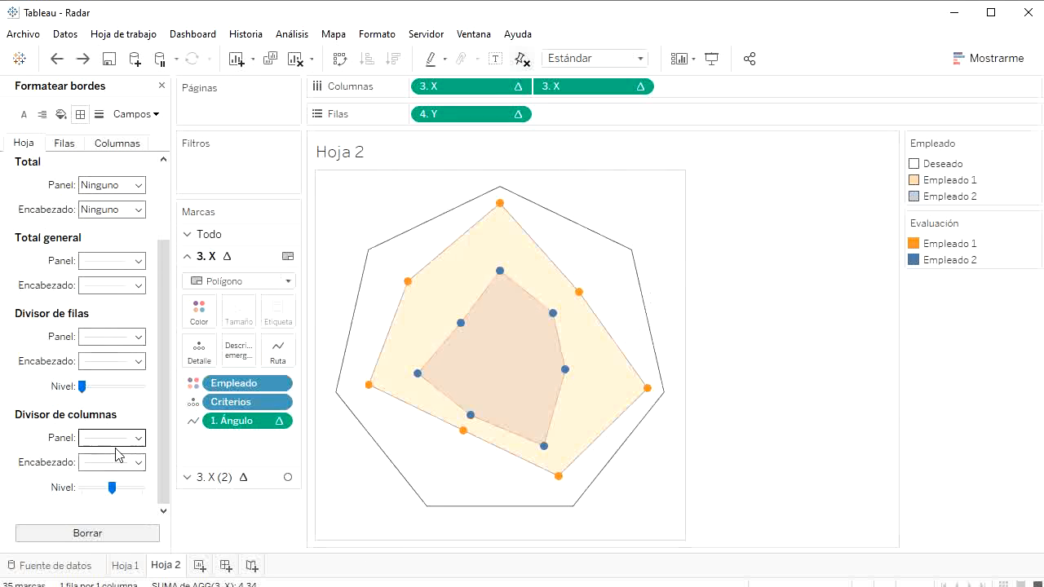
left_click(102, 338)
left_click(102, 339)
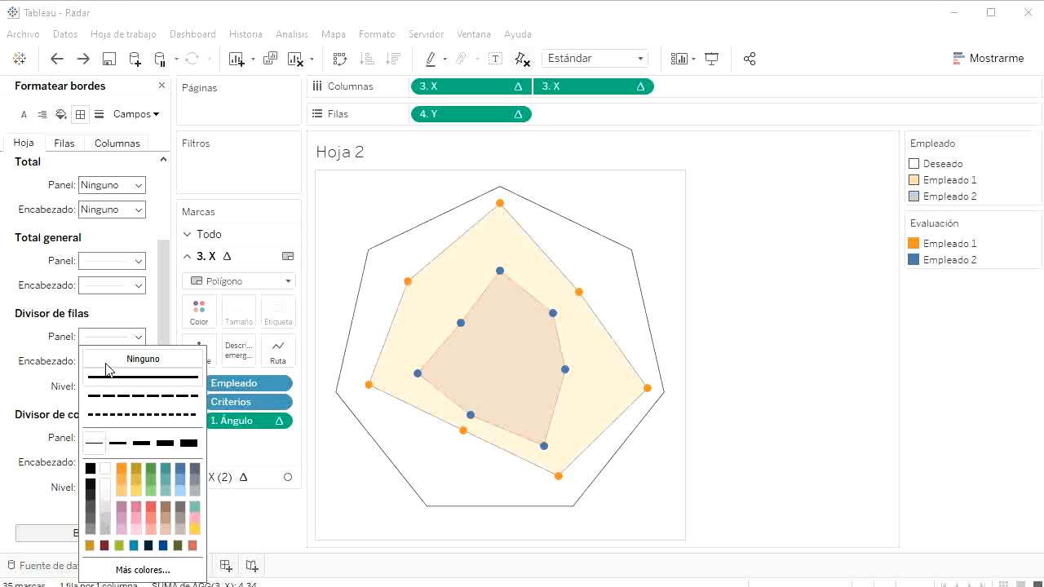
left_click(139, 356)
left_click(83, 440)
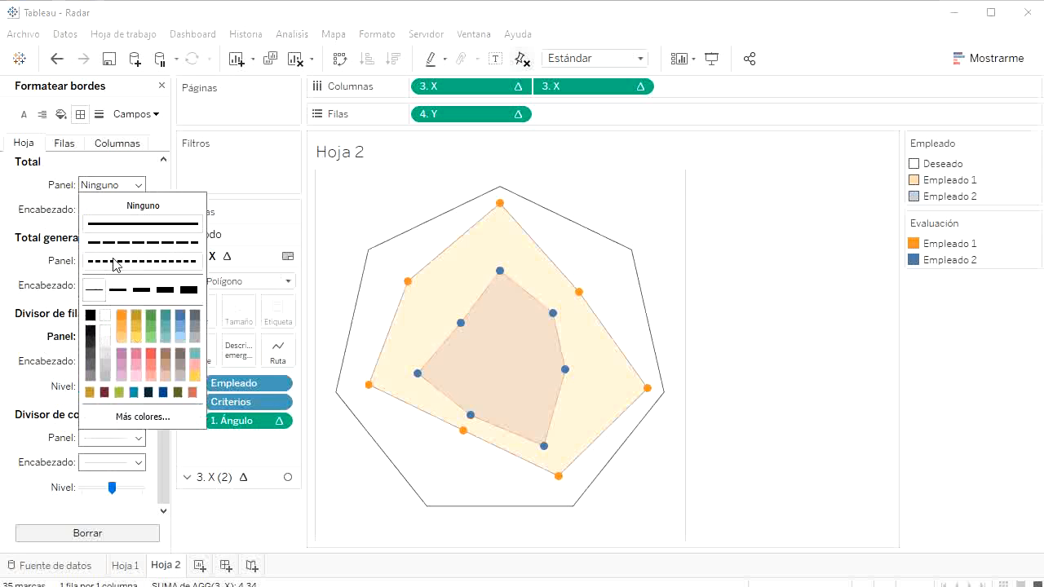
left_click(144, 206)
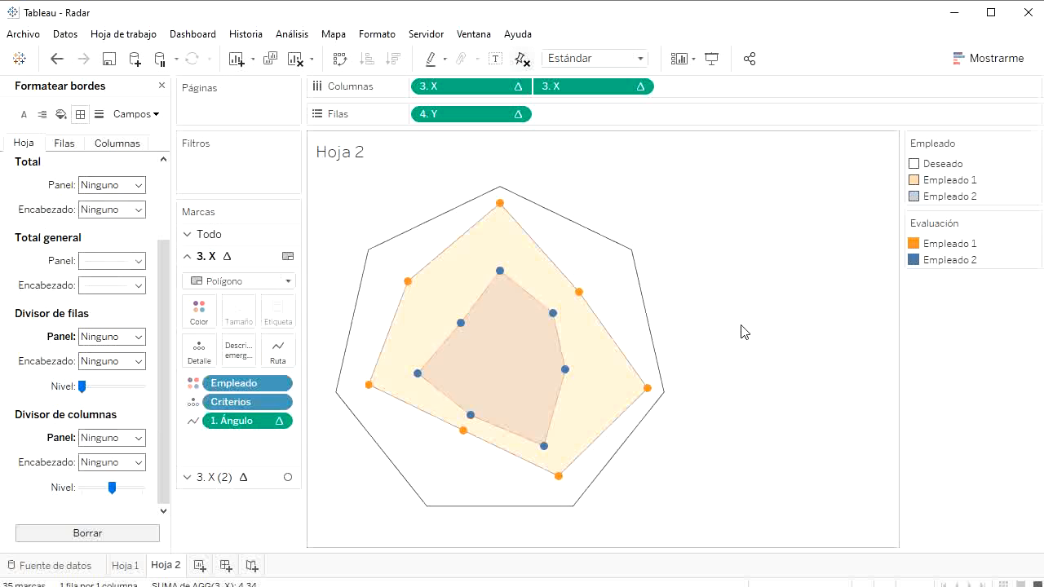
left_click(161, 85)
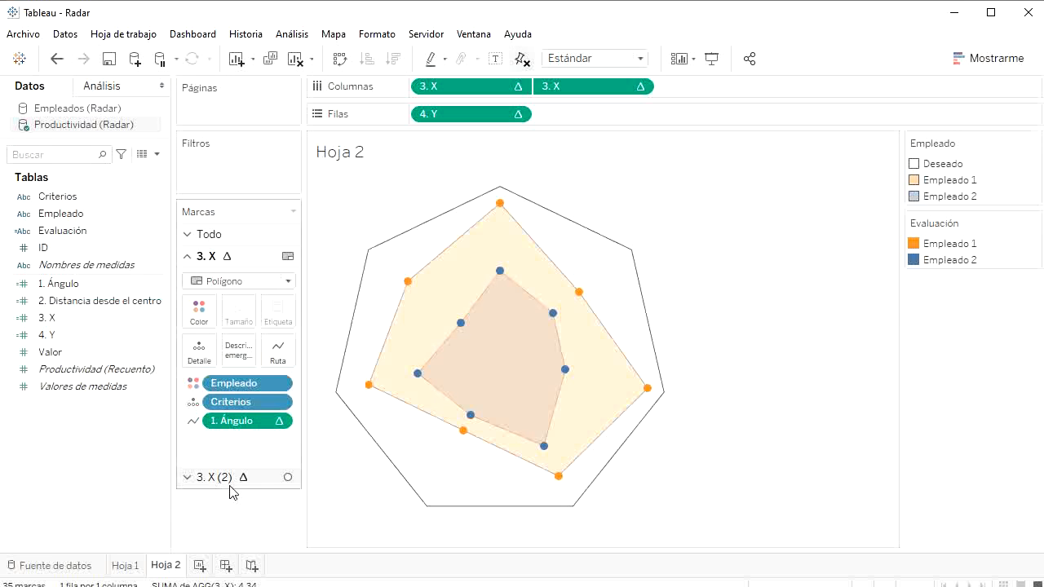
- Label the circle marks of 3. X (2) with 2. Distancia desde el centro and set the label text size to 8
left_click(204, 477)
left_click_drag(89, 312, 286, 343)
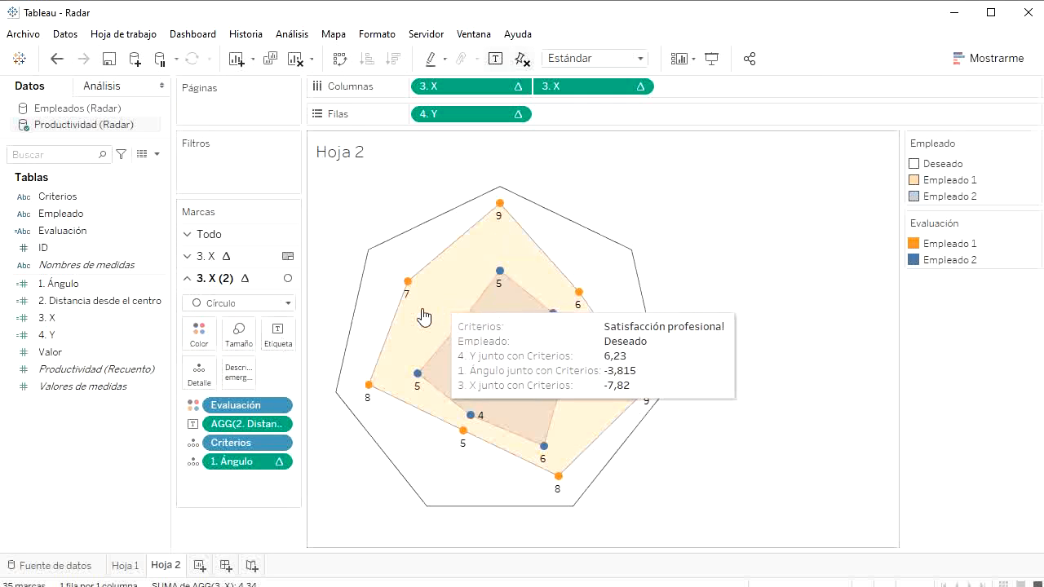
left_click(280, 336)
left_click(506, 420)
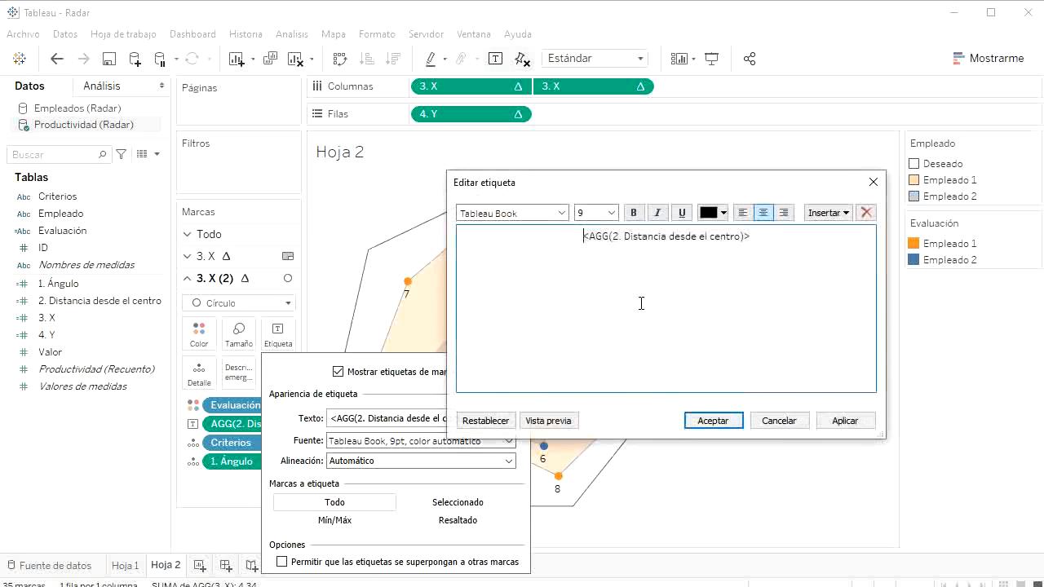
key("ctrl+a")
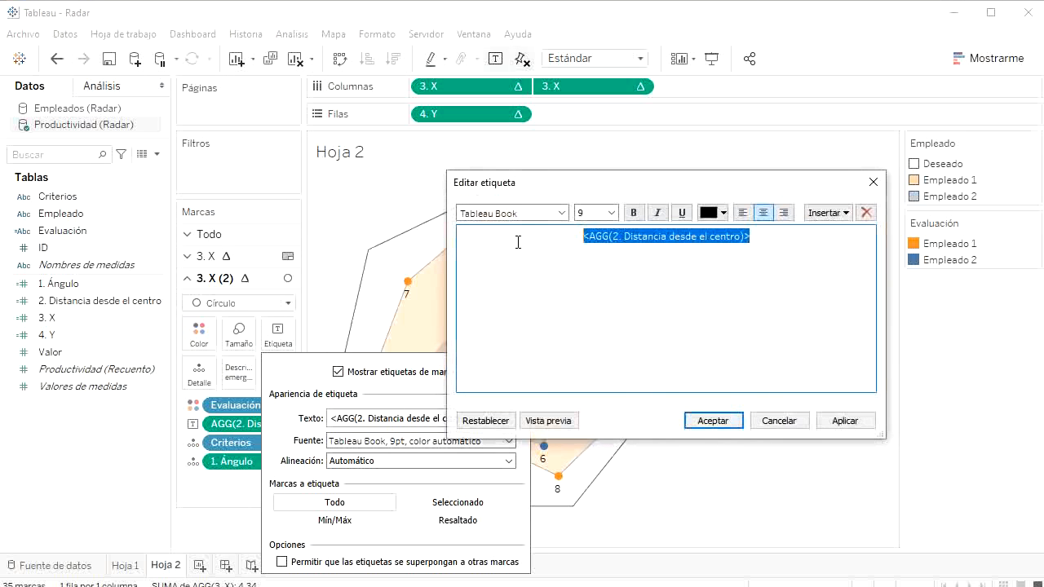
left_click(610, 213)
left_click(587, 222)
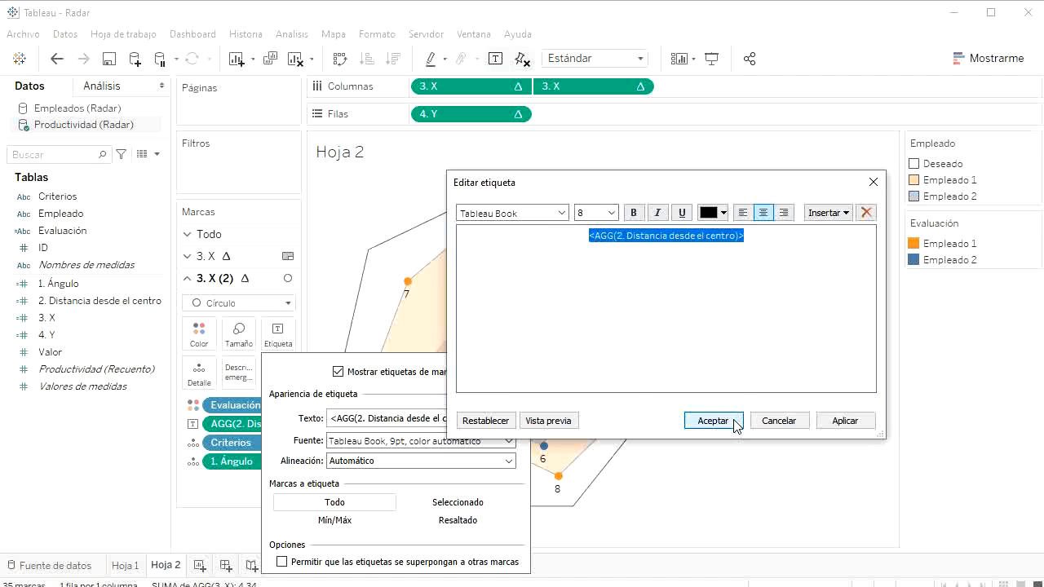
left_click(736, 423)
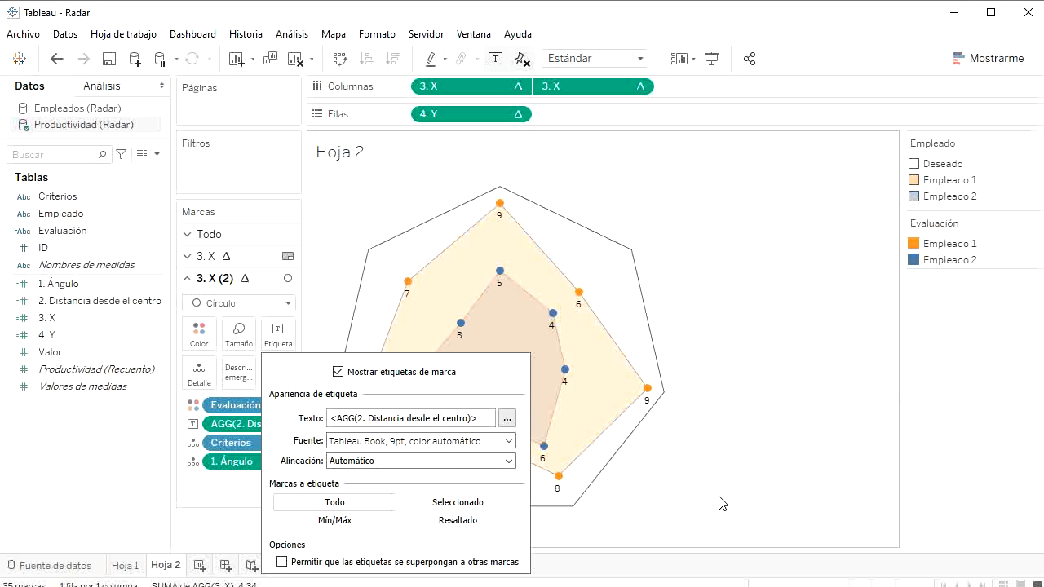
left_click(719, 503)
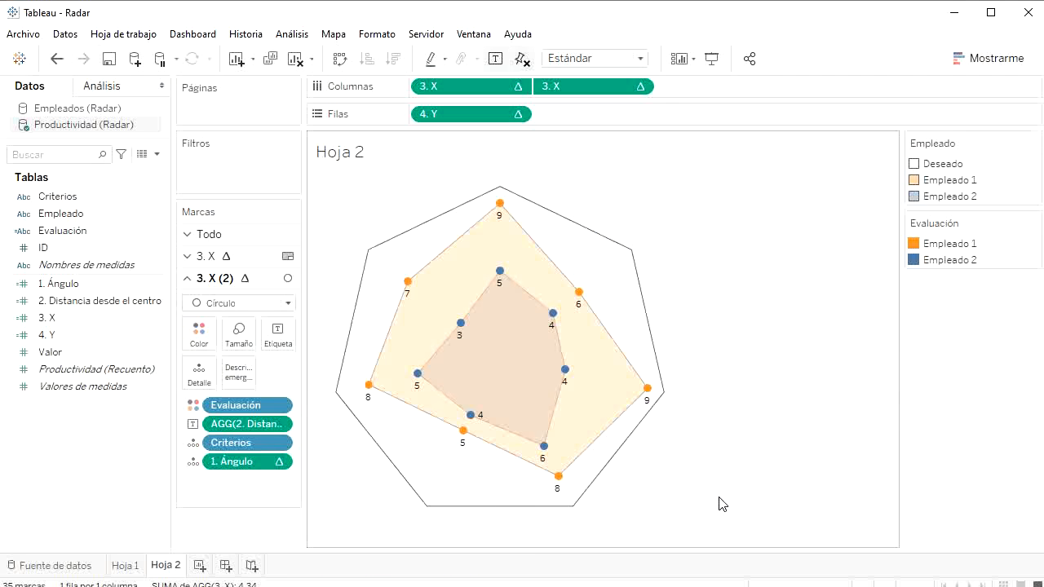